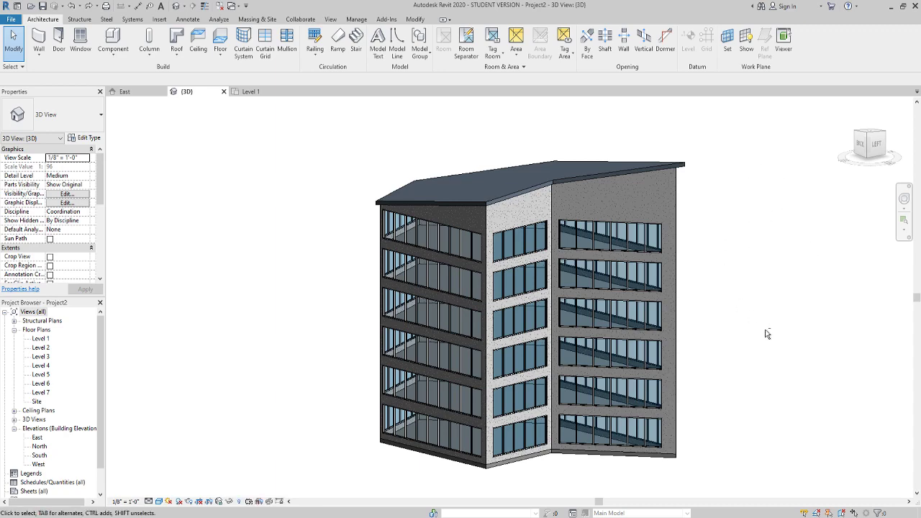
# Orbit the 3D view to see the glazed concrete building from another side.
pyautogui.keyDown('shift'); pyautogui.moveTo(754, 313); pyautogui.dragTo(581, 301, button='middle'); pyautogui.keyUp('shift')
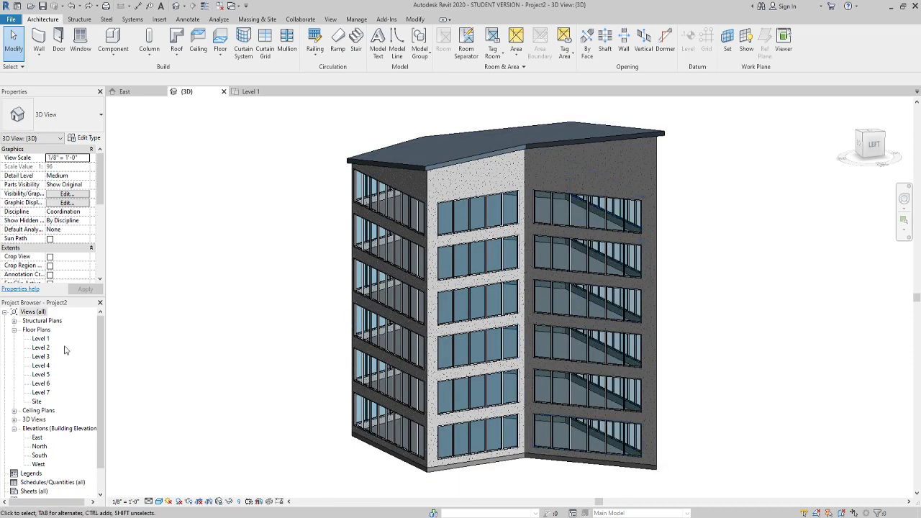
# On the Level 1 plan, duplicate the Generic - 8" wall type as 8" Conc.
pyautogui.click(234, 95)
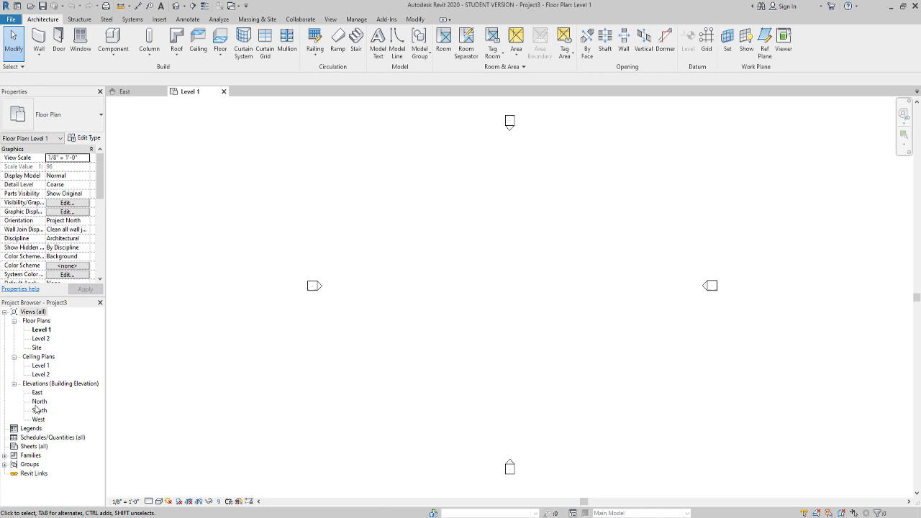
pyautogui.click(39, 40)
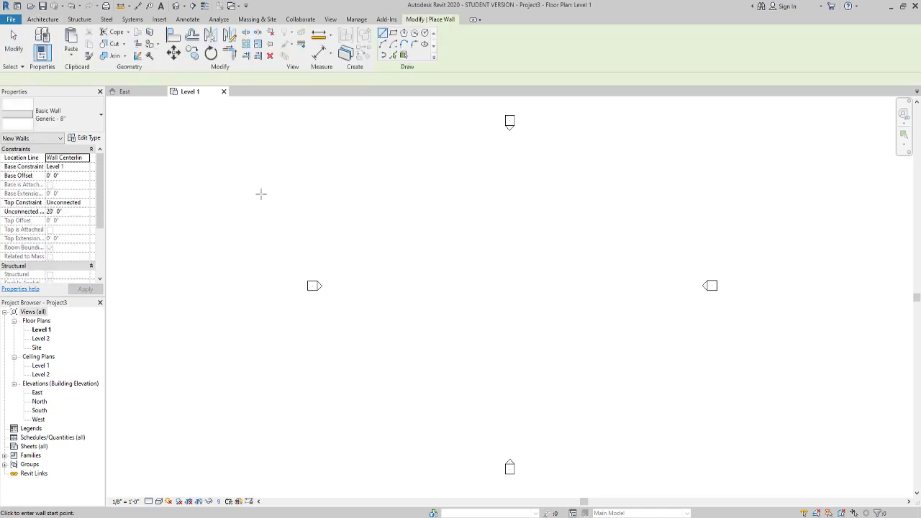
pyautogui.click(87, 124)
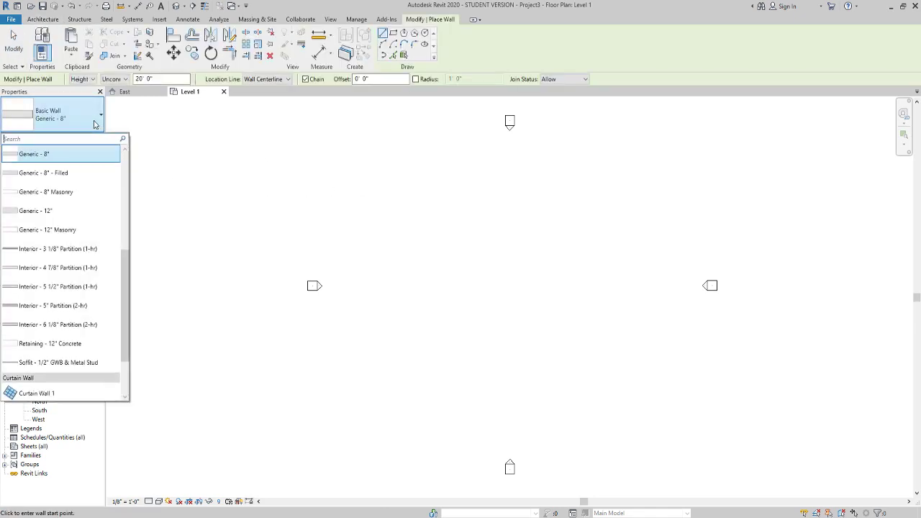
pyautogui.click(94, 123)
pyautogui.click(85, 137)
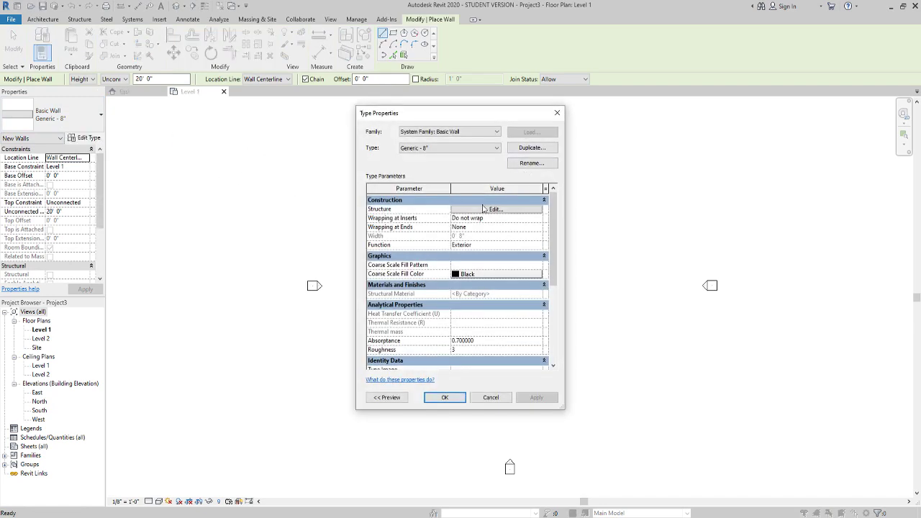
pyautogui.click(532, 148)
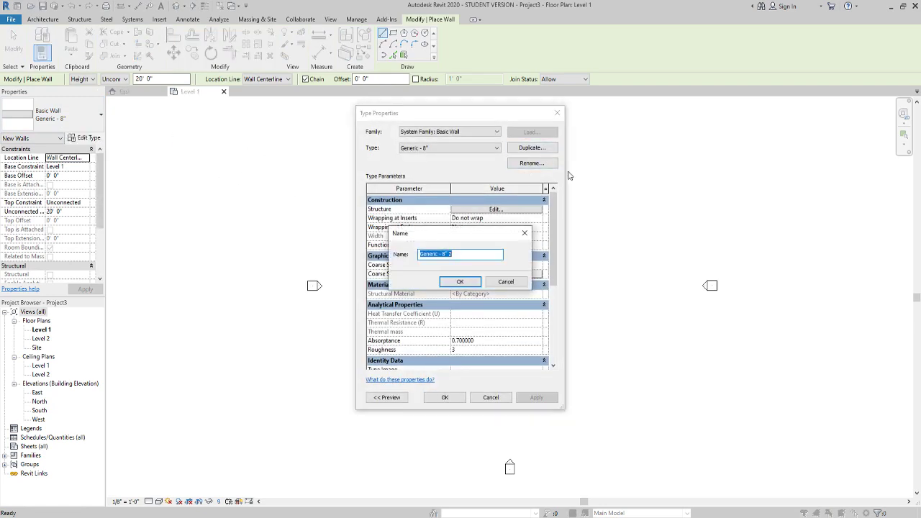
pyautogui.write('8" Conc')
pyautogui.press('Return')
# Set the 8" Conc structure layer material to Concrete, Cast-in-Place gray and save the type.
pyautogui.click(483, 211)
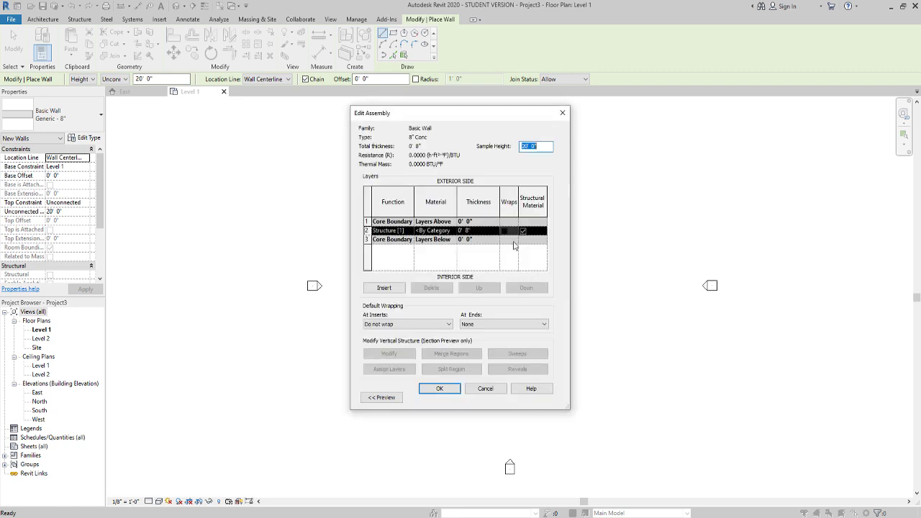
pyautogui.click(450, 230)
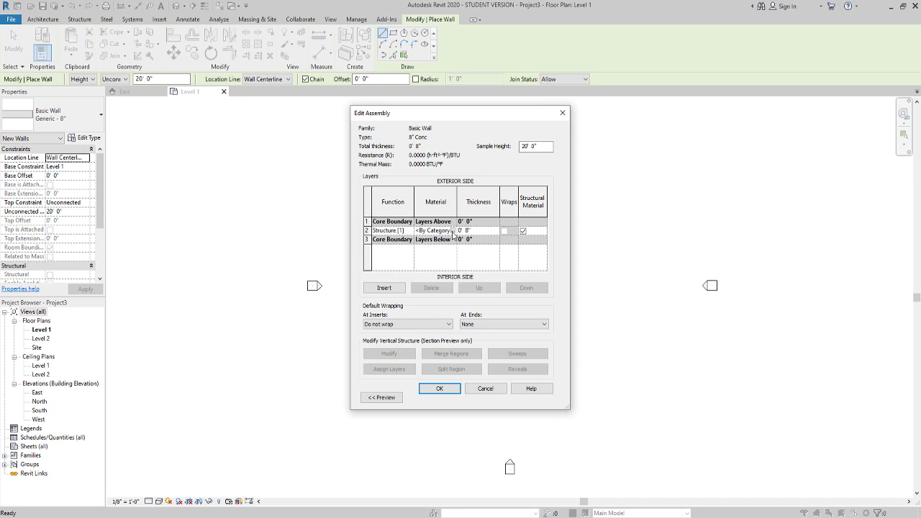
pyautogui.click(453, 230)
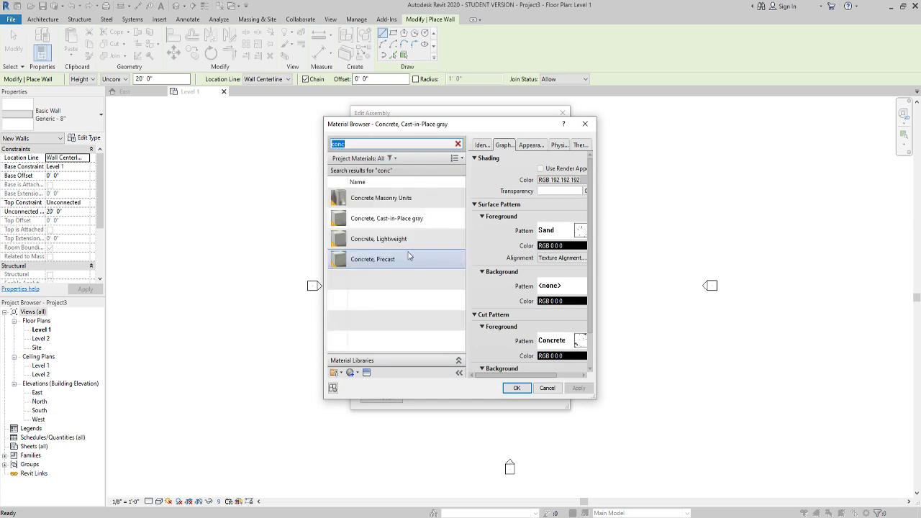
pyautogui.click(383, 222)
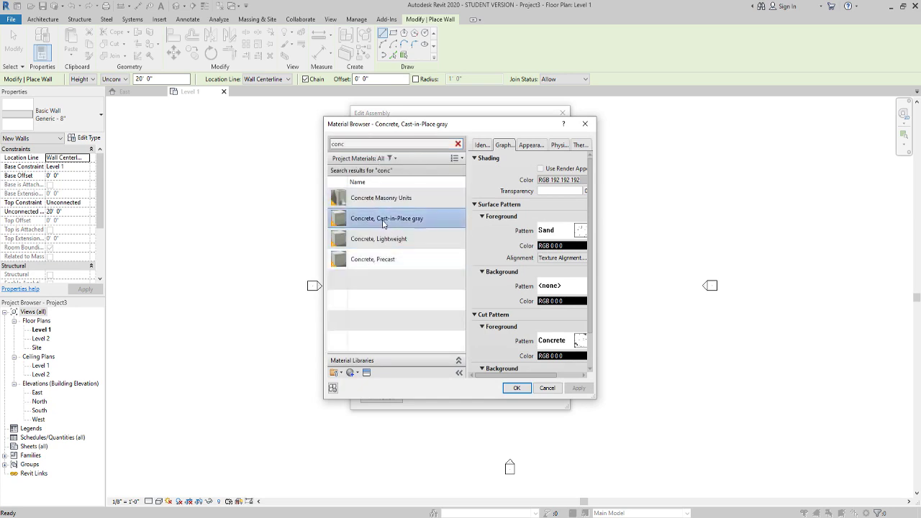
pyautogui.click(527, 389)
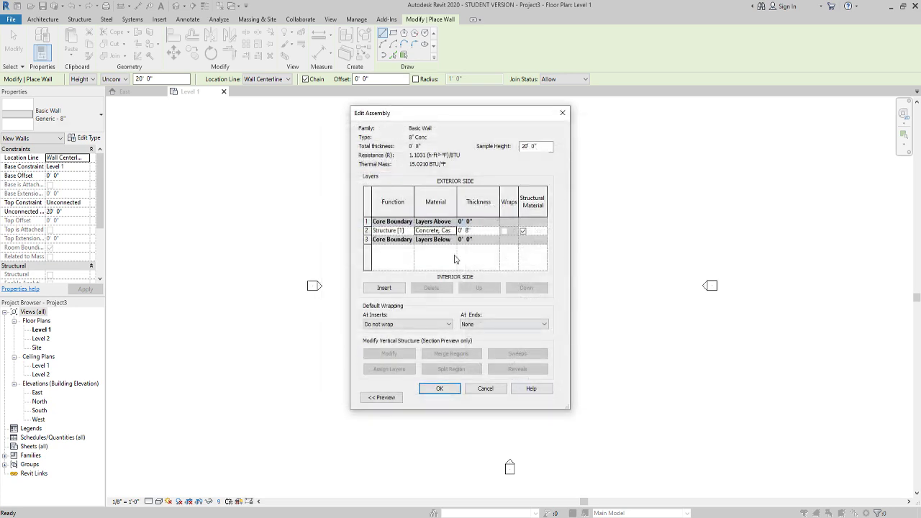
pyautogui.click(440, 388)
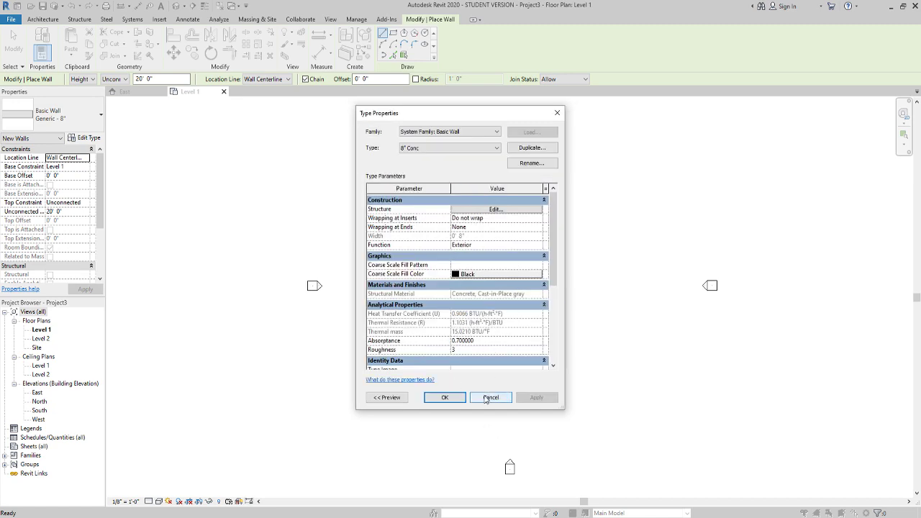
pyautogui.click(453, 397)
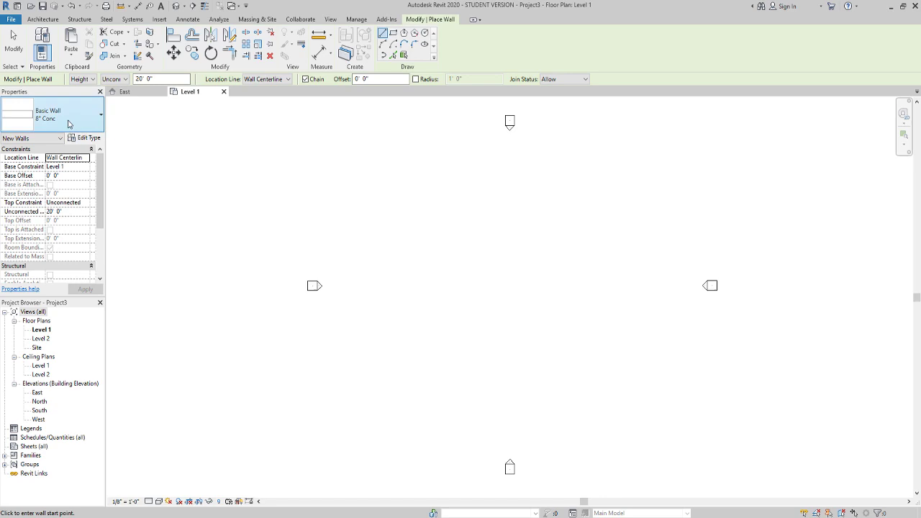
# Draw a closed six-sided loop of 8" Conc walls, starting with a 58'-8" wall.
pyautogui.click(440, 245)
pyautogui.click(582, 244)
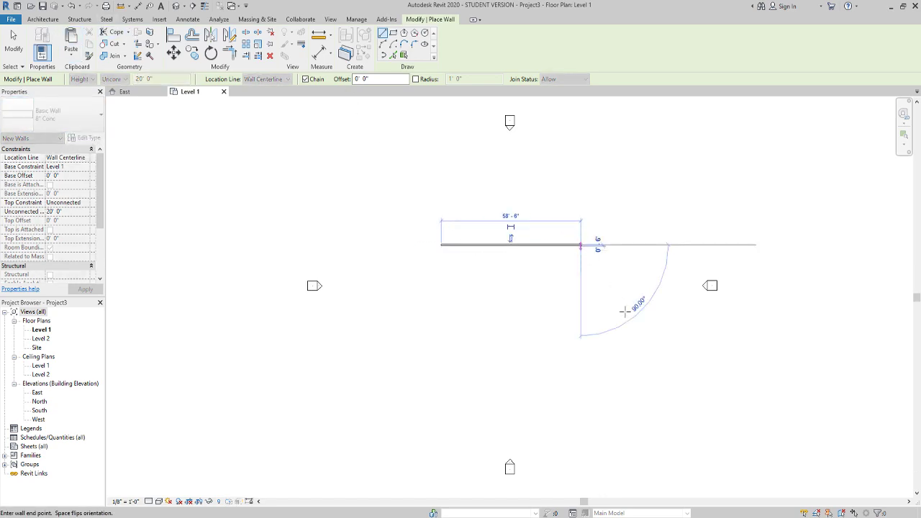
pyautogui.click(628, 314)
pyautogui.click(536, 357)
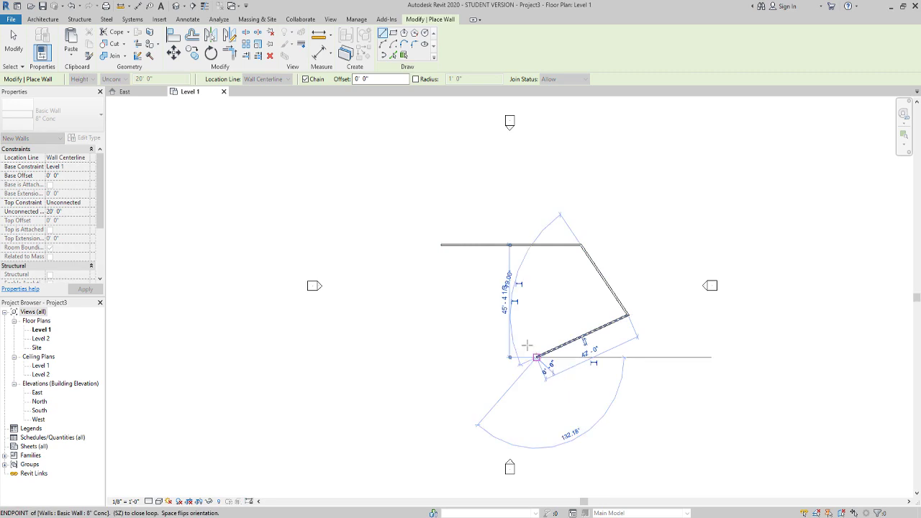
pyautogui.click(496, 314)
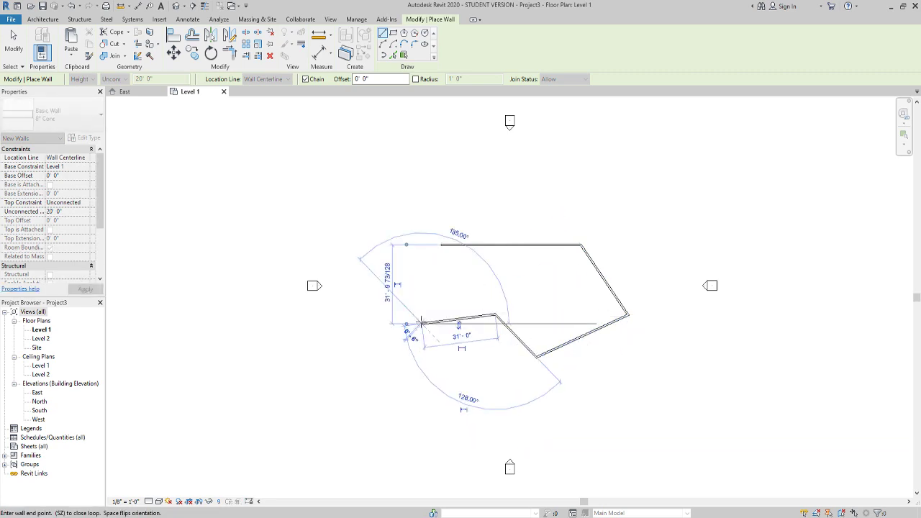
pyautogui.click(422, 323)
pyautogui.click(441, 245)
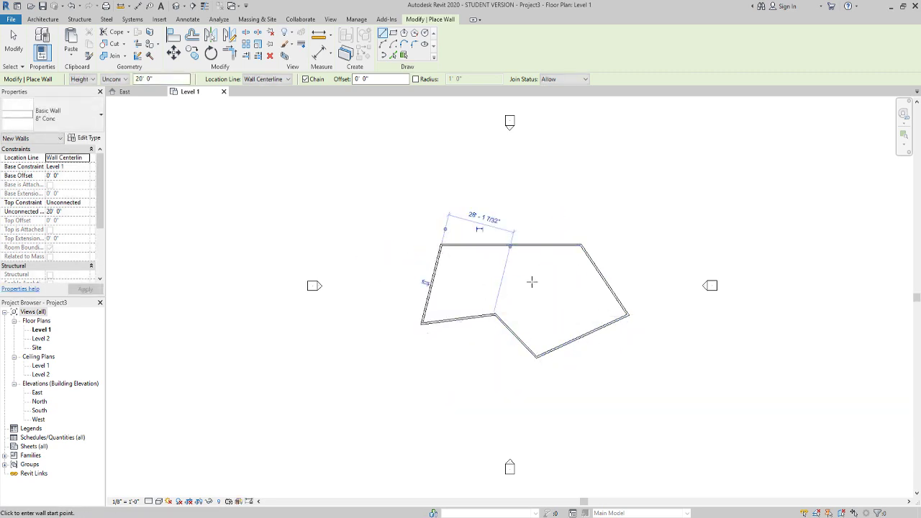
pyautogui.press('Escape')
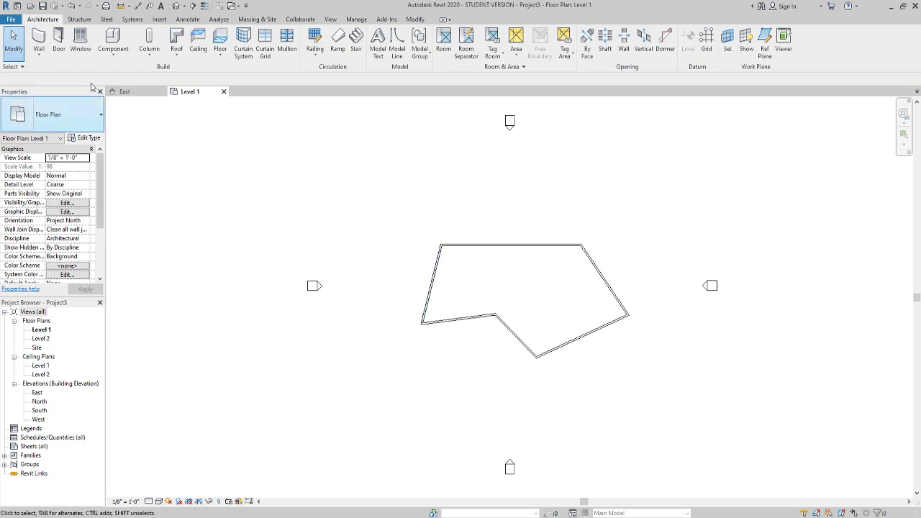
# In 3D, set all six walls' top constraint to Up to level: Level 2, then open the East elevation.
pyautogui.click(177, 6)
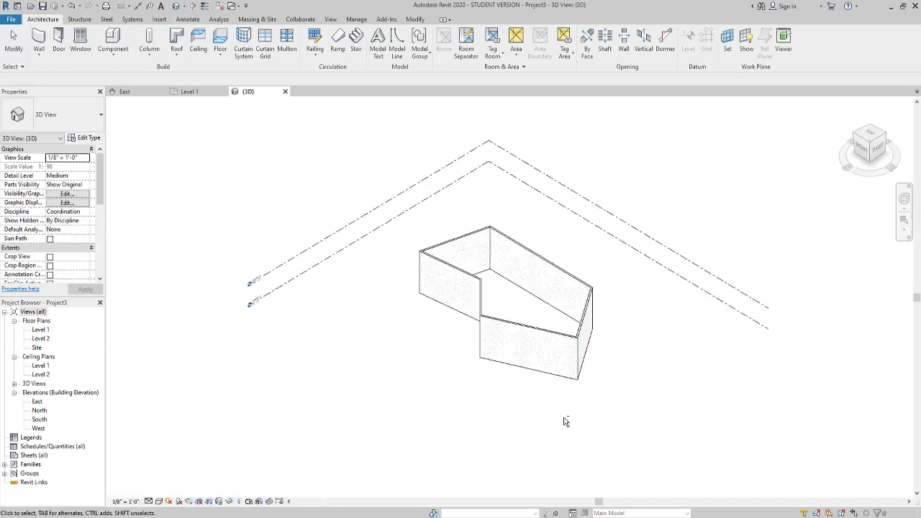
pyautogui.keyDown('shift'); pyautogui.moveTo(566, 421); pyautogui.dragTo(627, 263, button='middle'); pyautogui.keyUp('shift')
pyautogui.moveTo(619, 227); pyautogui.dragTo(386, 288)
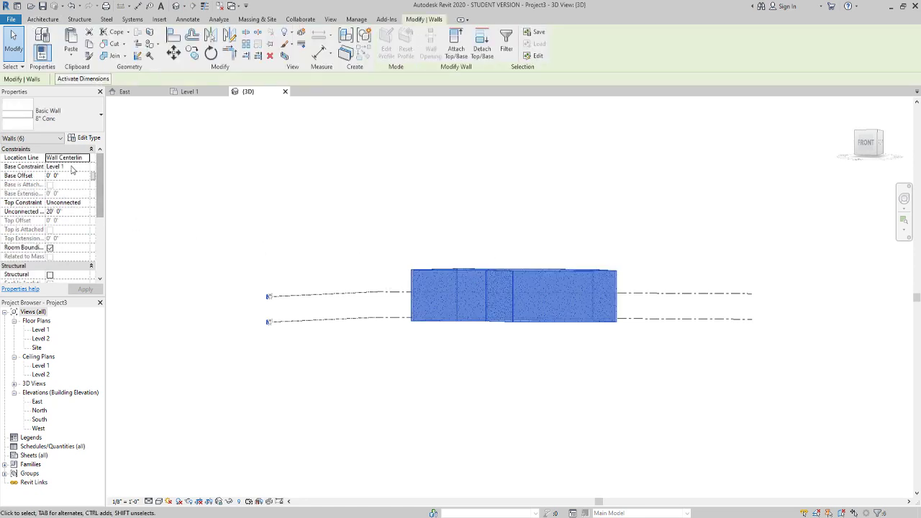
pyautogui.click(86, 202)
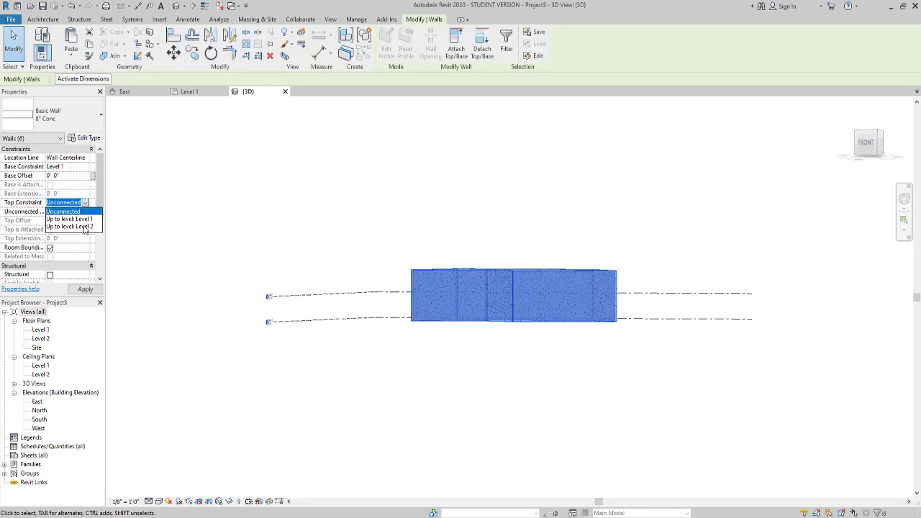
pyautogui.click(85, 229)
pyautogui.click(210, 284)
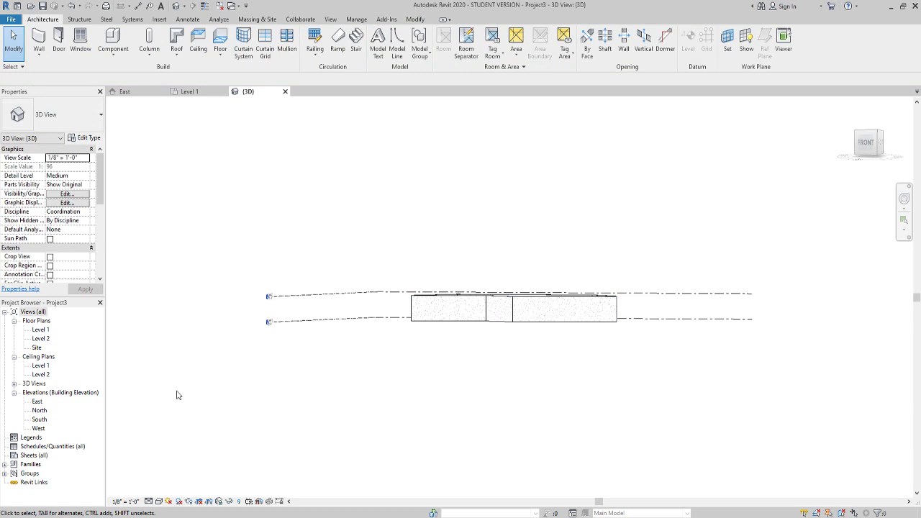
pyautogui.doubleClick(36, 402)
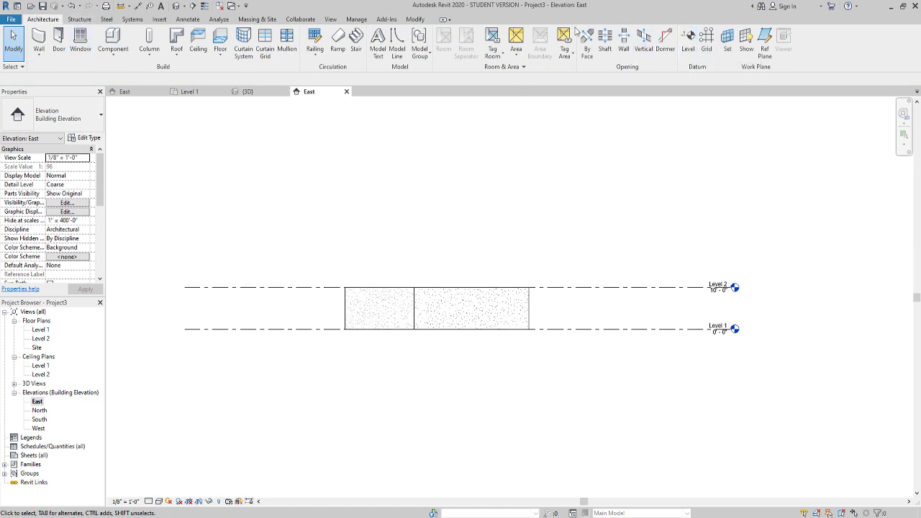
# Pick existing level lines at a 10' offset to create Levels 3 through 7, up to 60'-0".
pyautogui.click(690, 42)
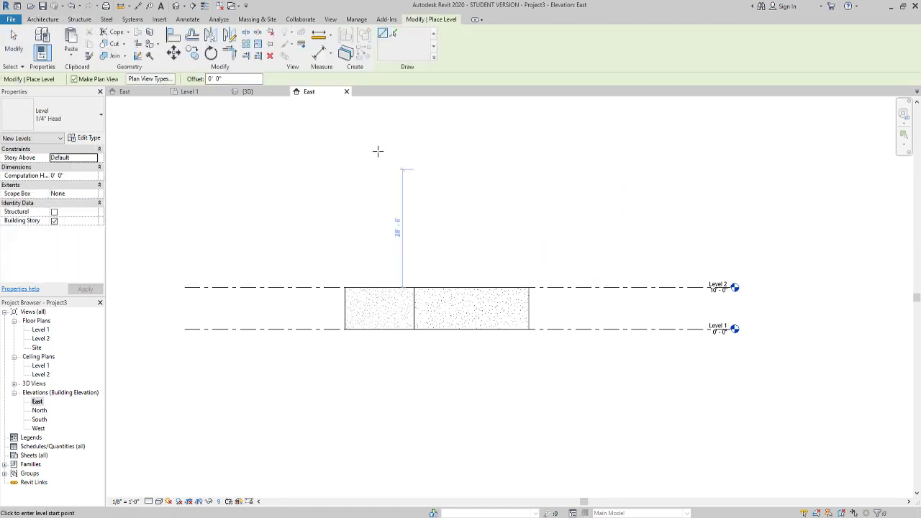
pyautogui.click(393, 35)
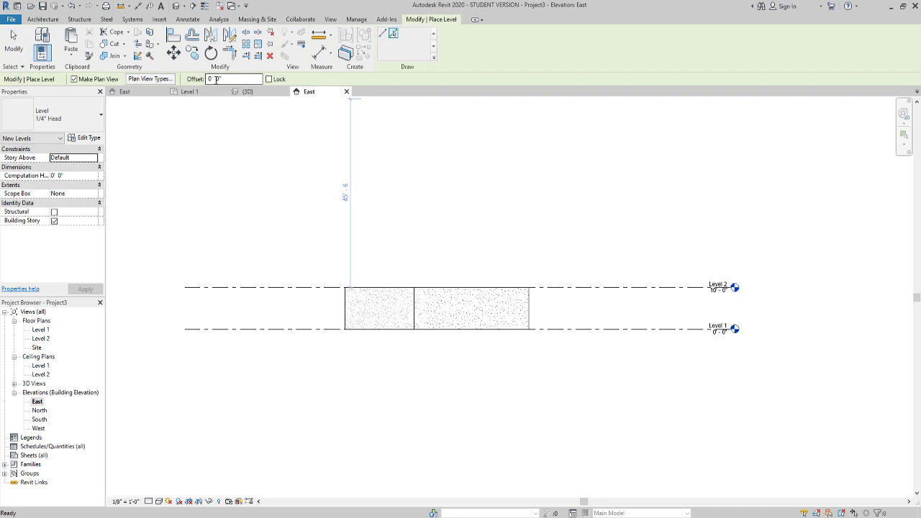
pyautogui.click(245, 80)
pyautogui.click(602, 288)
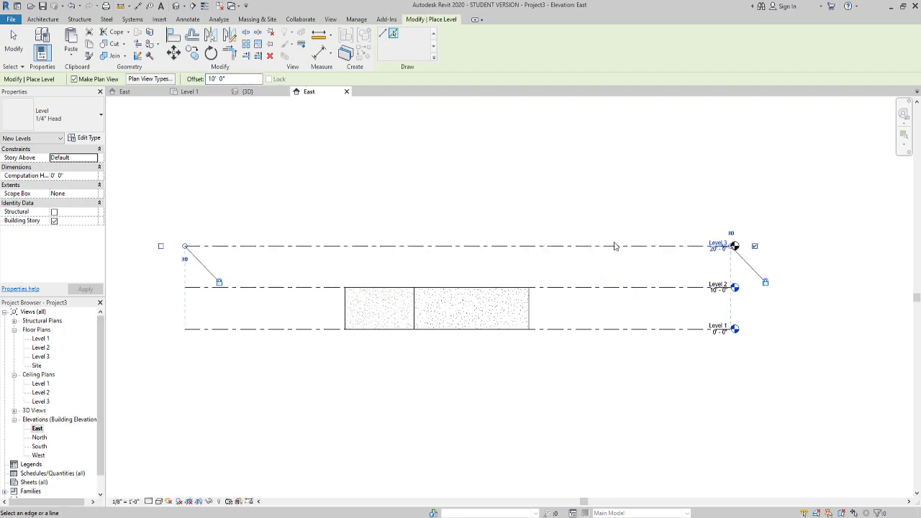
pyautogui.click(616, 247)
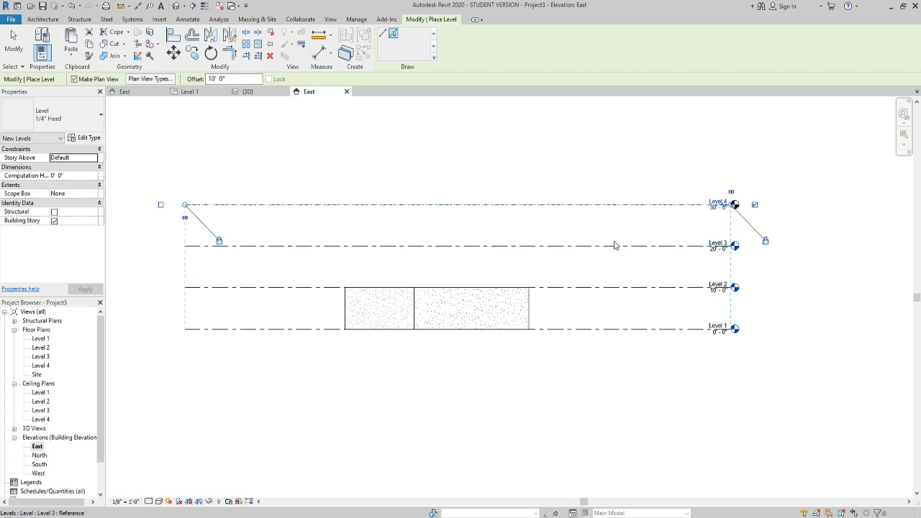
pyautogui.click(627, 205)
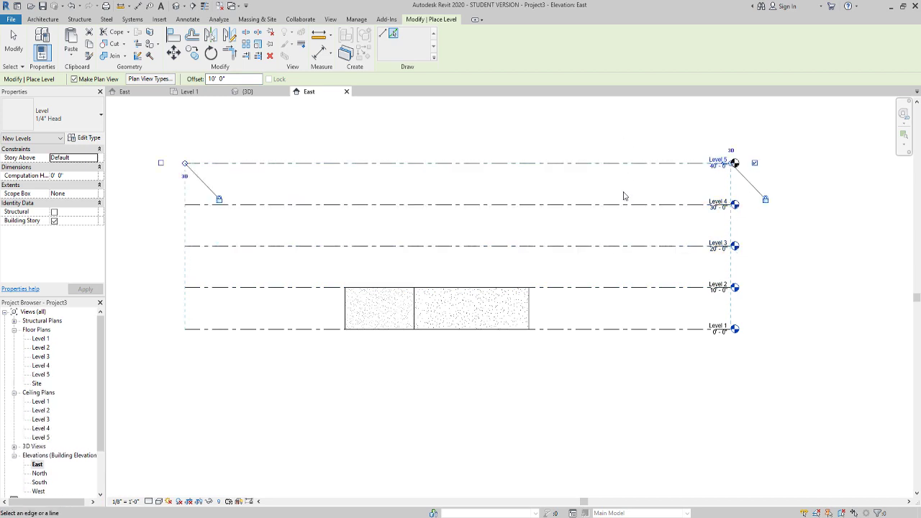
pyautogui.moveTo(624, 196); pyautogui.dragTo(658, 306, button='middle')
pyautogui.click(653, 276)
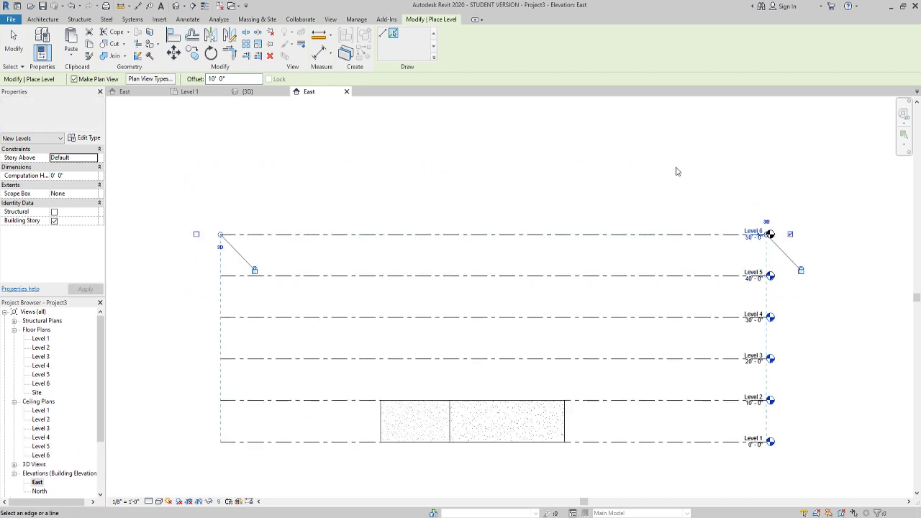
pyautogui.click(686, 235)
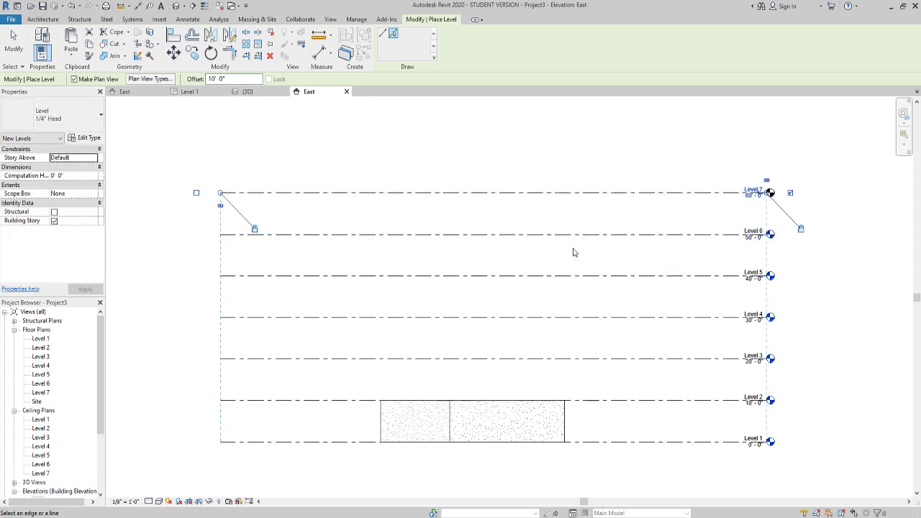
pyautogui.press('Escape')
pyautogui.press('Escape')
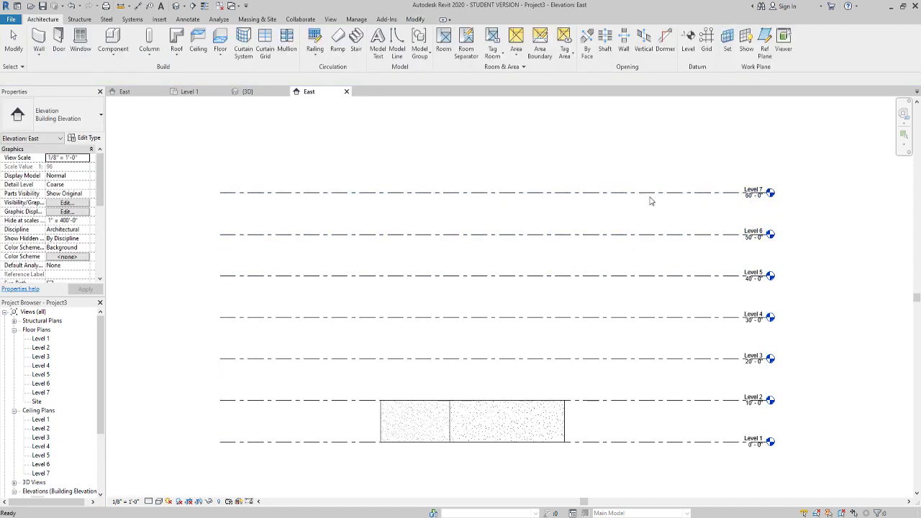
# Set the six walls' top constraint to Up to level: Level 7.
pyautogui.scroll(-1, 424, 284)
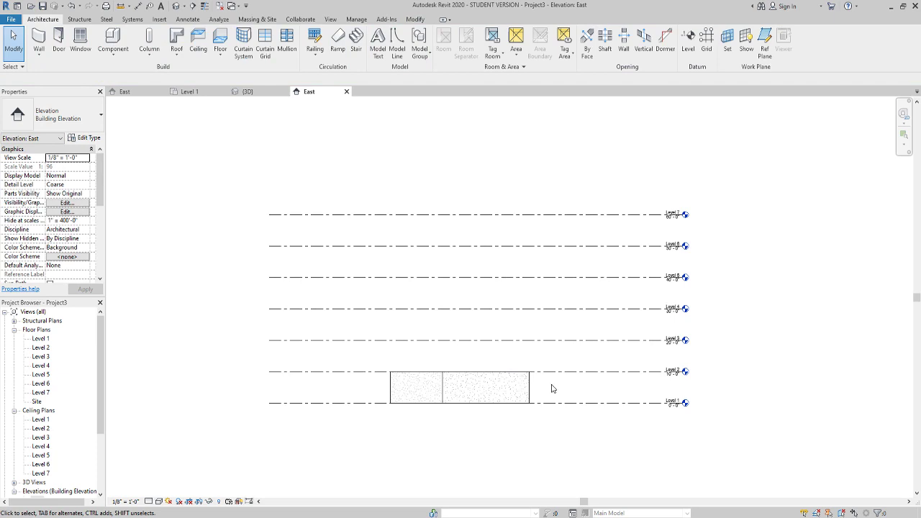
pyautogui.moveTo(552, 389); pyautogui.dragTo(360, 372)
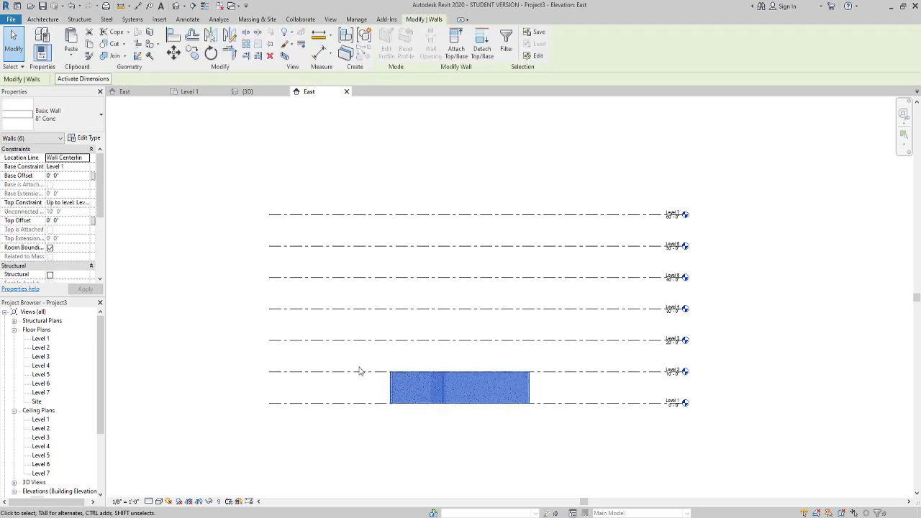
pyautogui.click(64, 204)
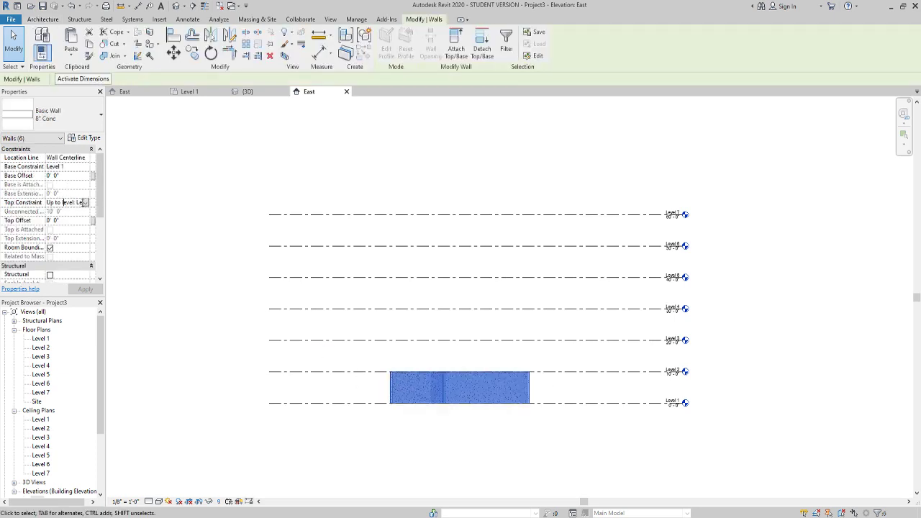
pyautogui.click(85, 203)
pyautogui.scroll(-1, 80, 249)
pyautogui.click(80, 249)
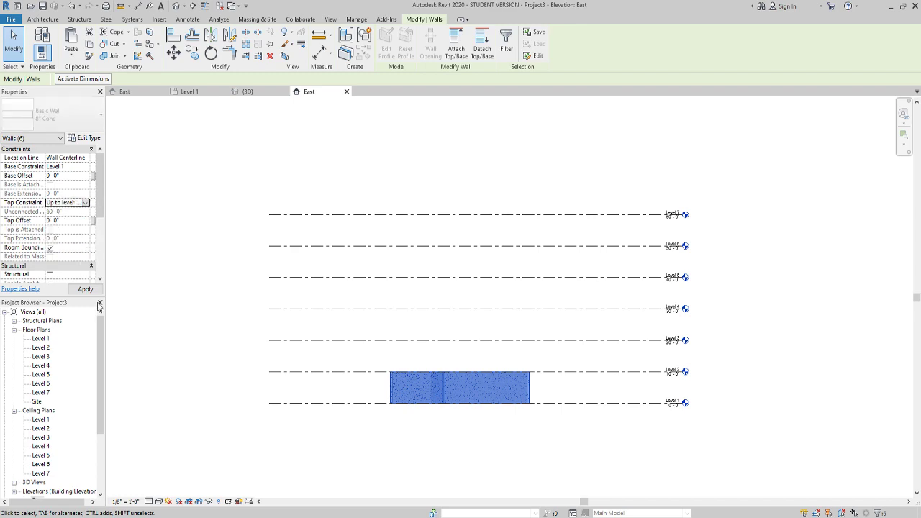
pyautogui.click(85, 288)
pyautogui.click(223, 331)
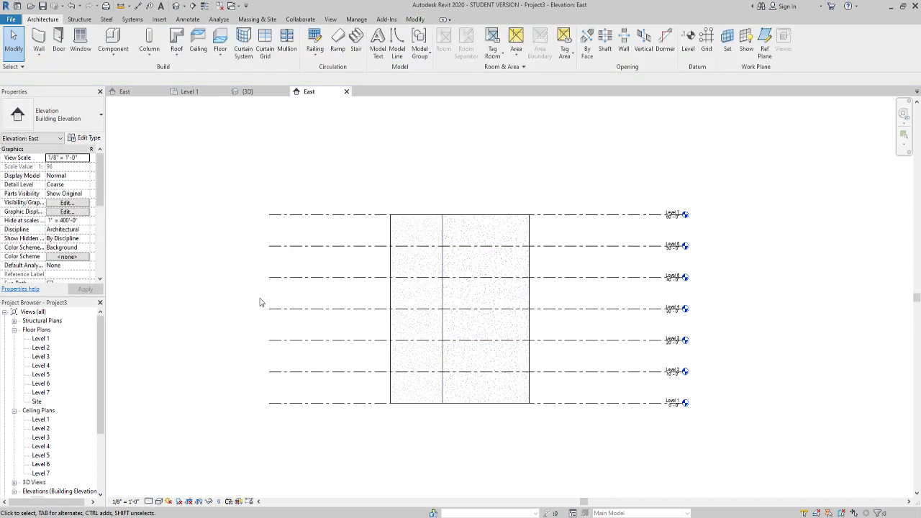
# View the walls rising through all levels in the default 3D view.
pyautogui.click(177, 6)
pyautogui.keyDown('shift'); pyautogui.moveTo(479, 274); pyautogui.dragTo(559, 312, button='middle'); pyautogui.keyUp('shift')
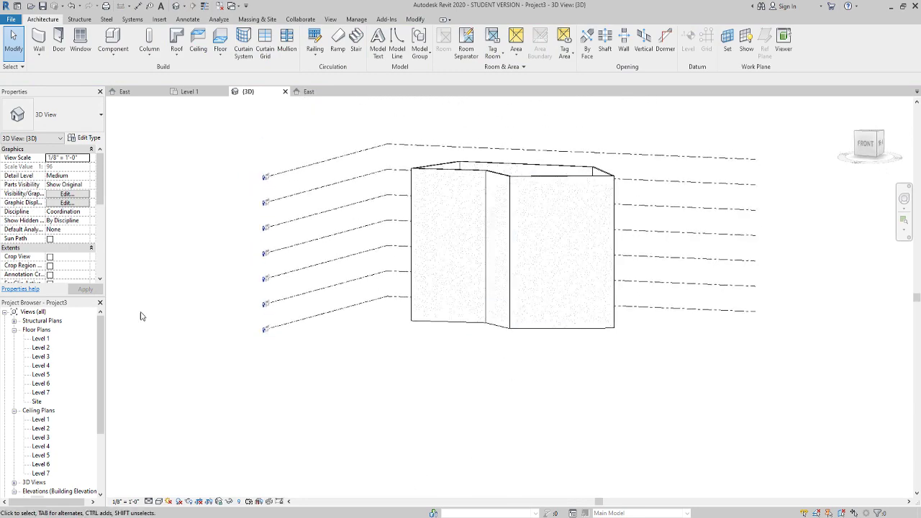
pyautogui.click(13, 412)
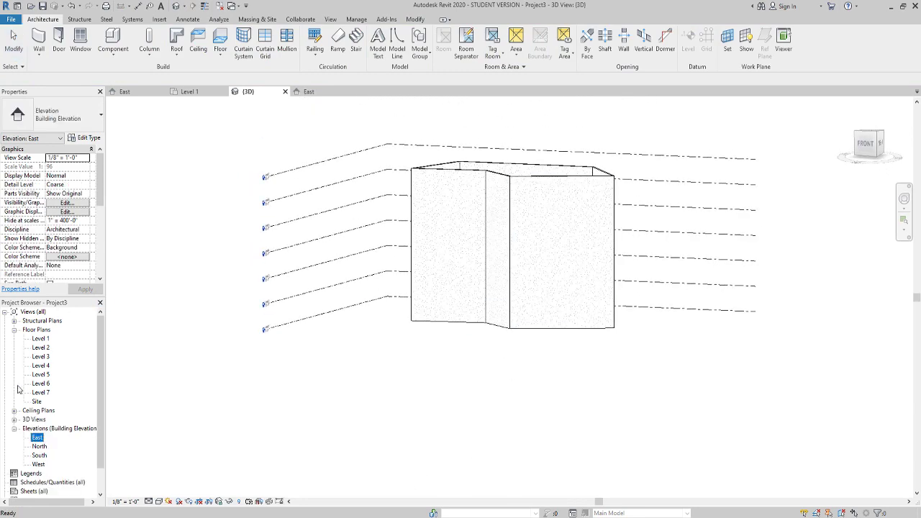
# On the Level 1 plan, pick the six walls as a new floor's boundary.
pyautogui.doubleClick(42, 339)
pyautogui.scroll(3, 596, 315)
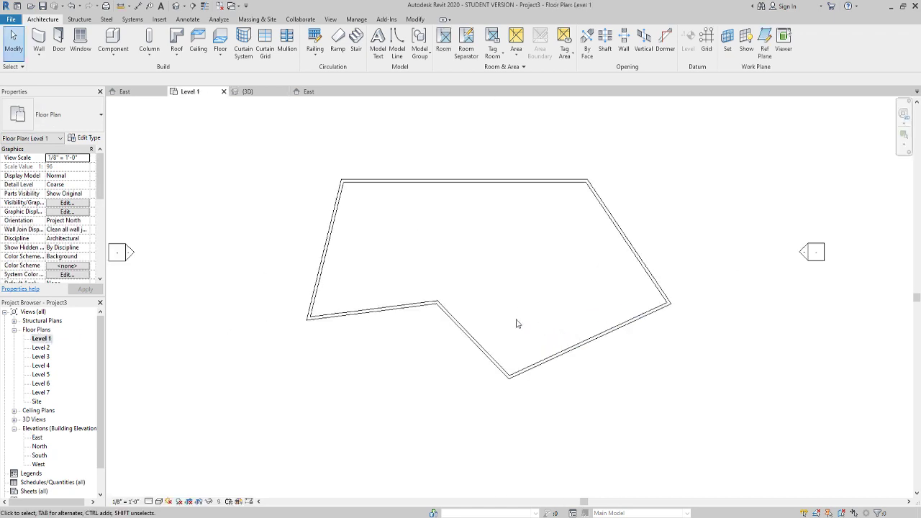
pyautogui.moveTo(492, 260); pyautogui.dragTo(519, 287, button='middle')
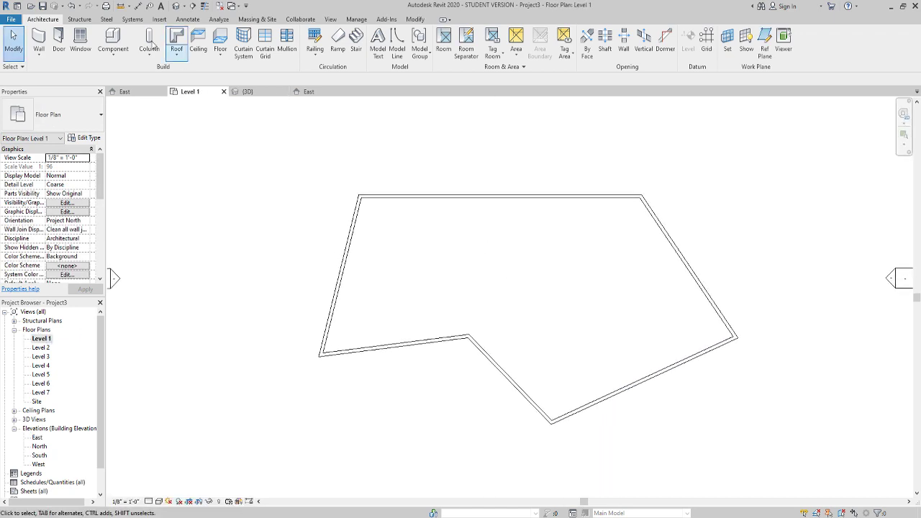
pyautogui.click(216, 39)
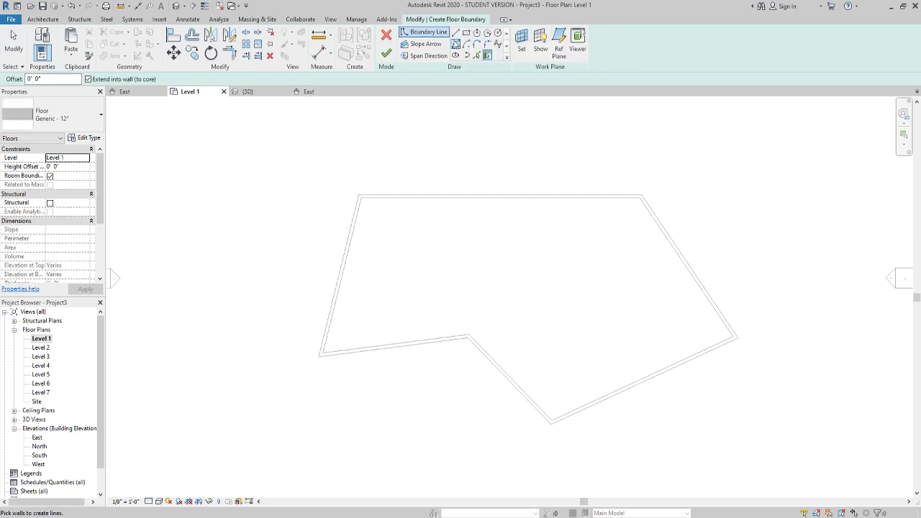
pyautogui.click(478, 56)
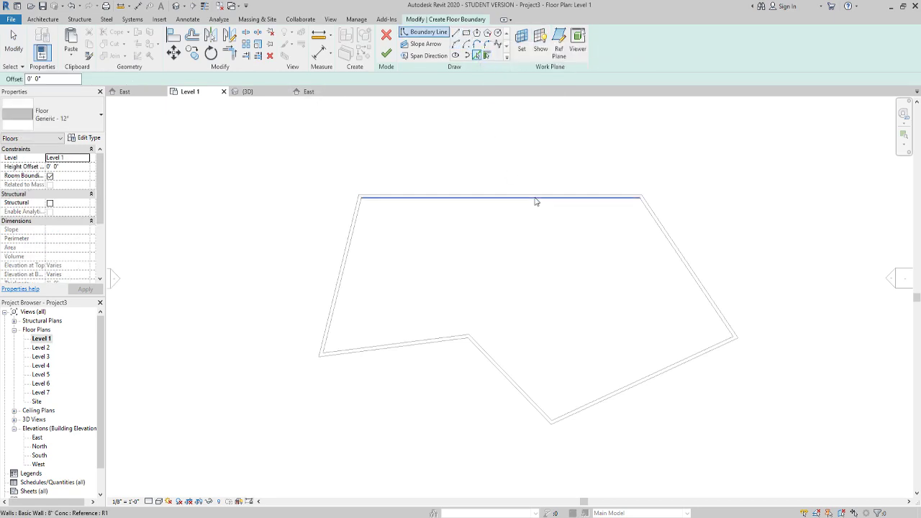
pyautogui.click(535, 199)
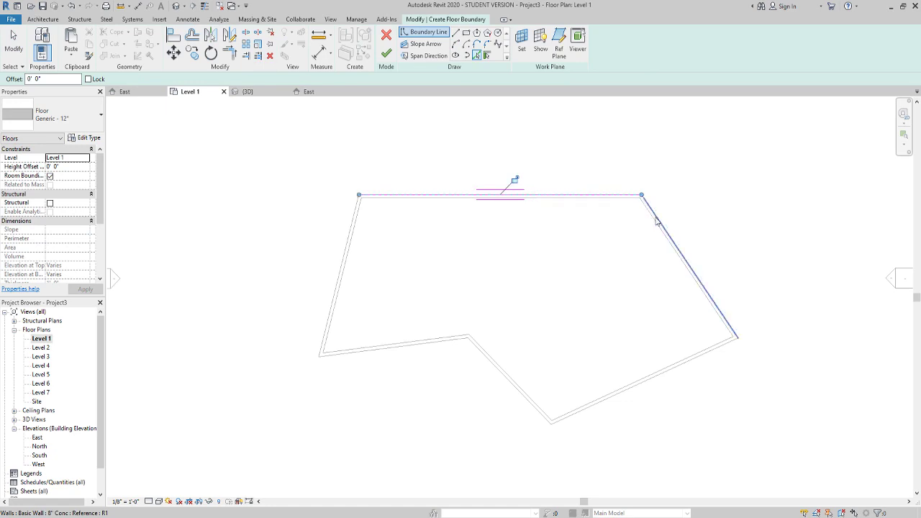
pyautogui.click(718, 357)
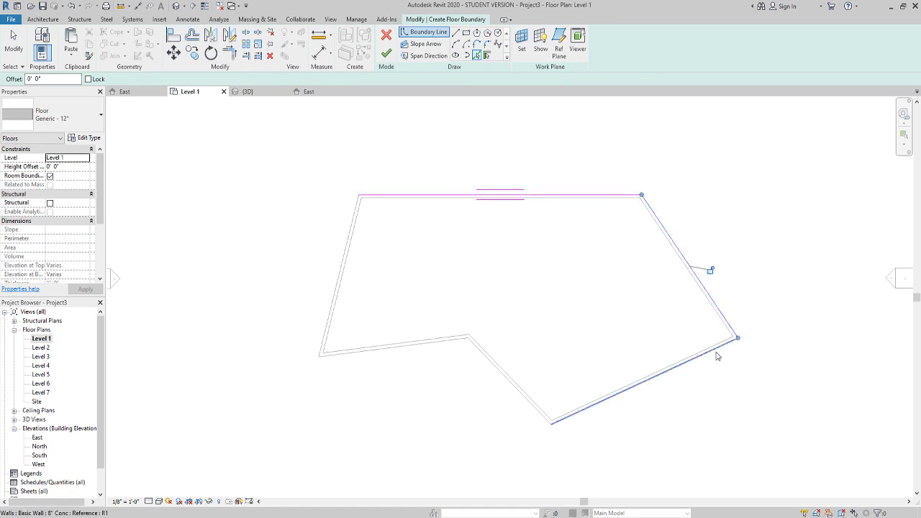
pyautogui.click(509, 391)
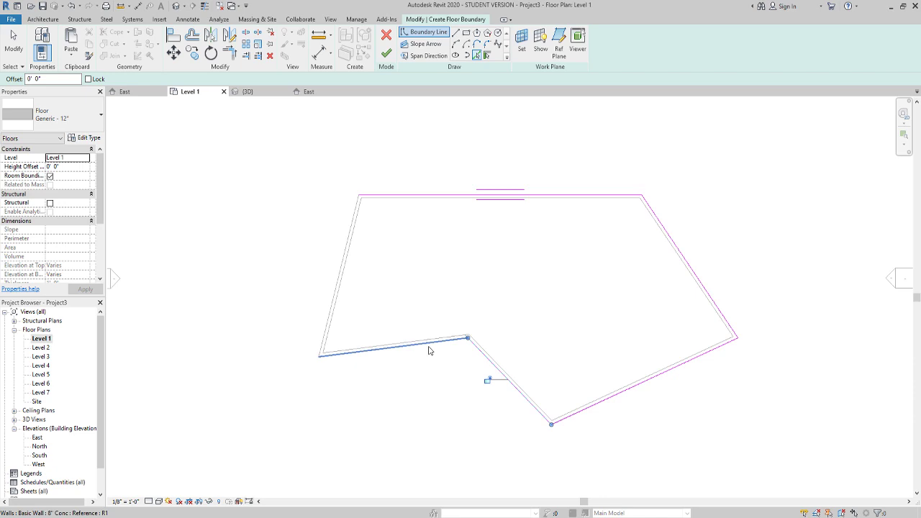
pyautogui.click(432, 351)
pyautogui.click(339, 274)
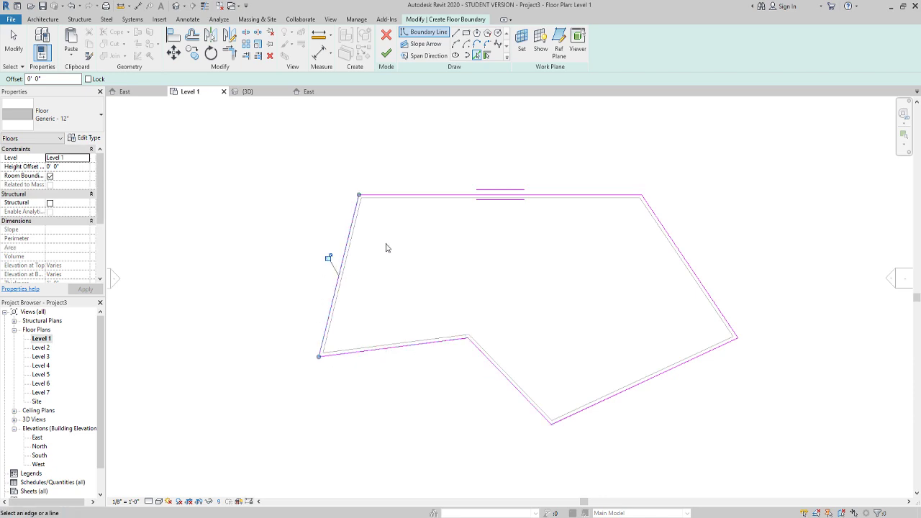
# Finish the Generic - 12" Level 1 floor and view it in 3D.
pyautogui.click(386, 54)
pyautogui.click(265, 234)
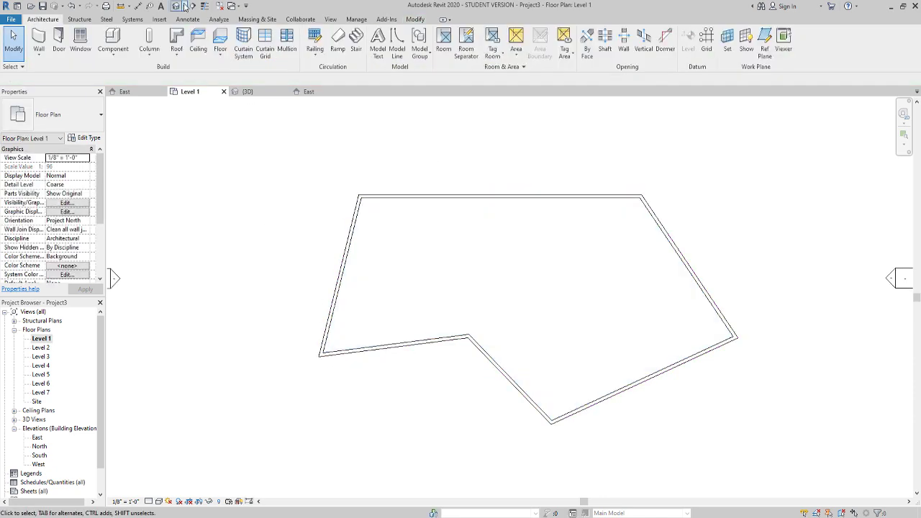
pyautogui.click(176, 6)
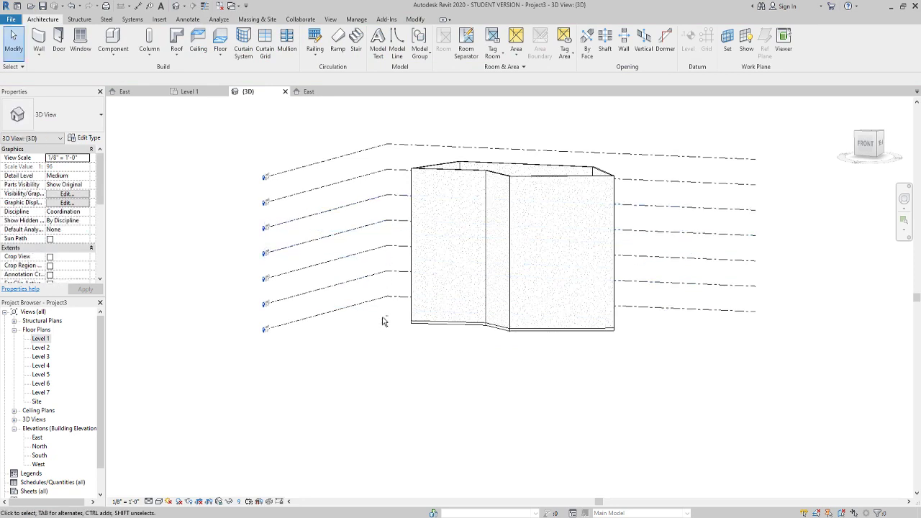
# On the Level 2 plan, pick all six walls to create a Generic - 12" floor.
pyautogui.doubleClick(48, 349)
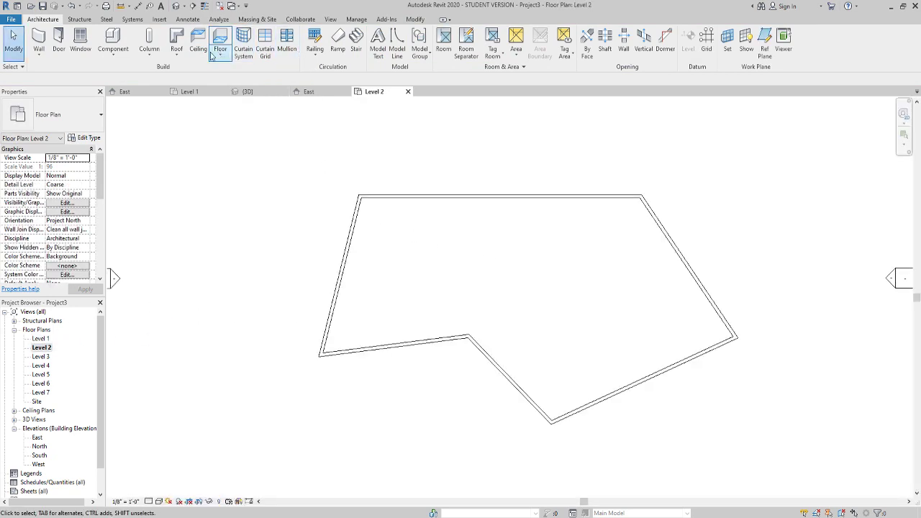
pyautogui.click(220, 39)
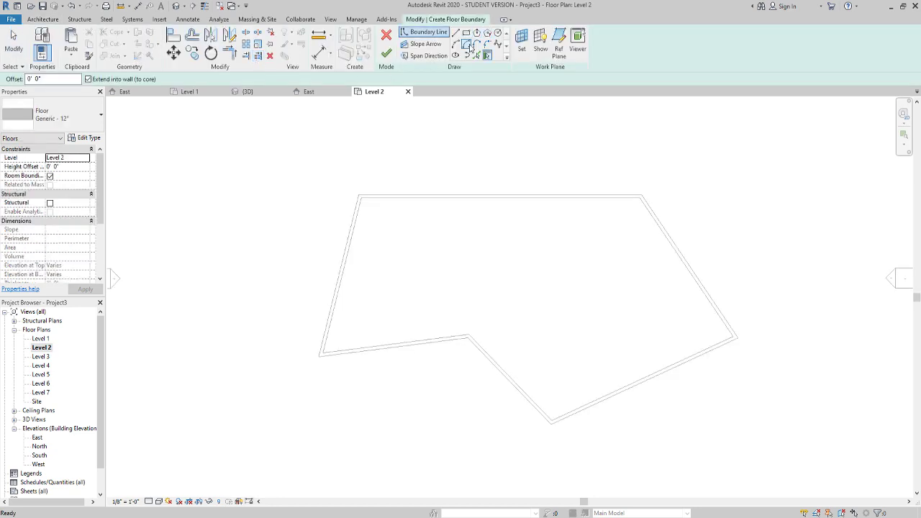
pyautogui.click(542, 205)
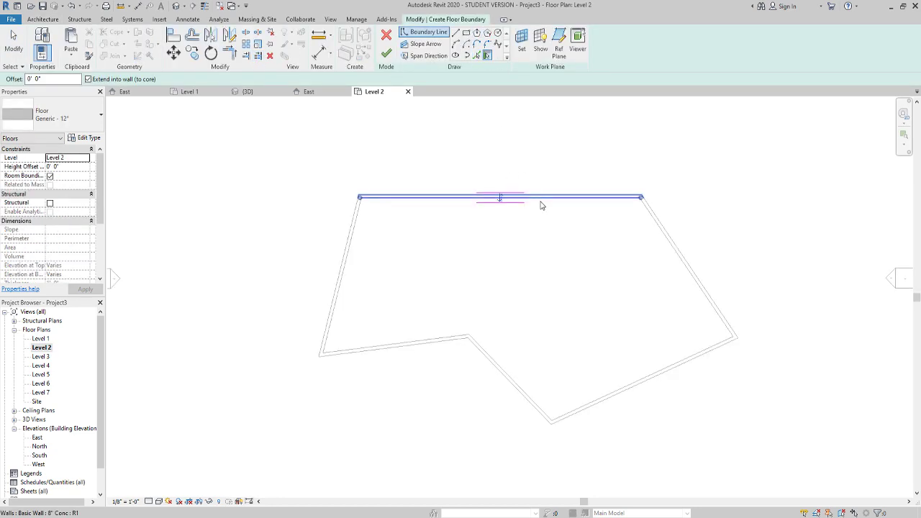
pyautogui.click(669, 252)
pyautogui.click(687, 362)
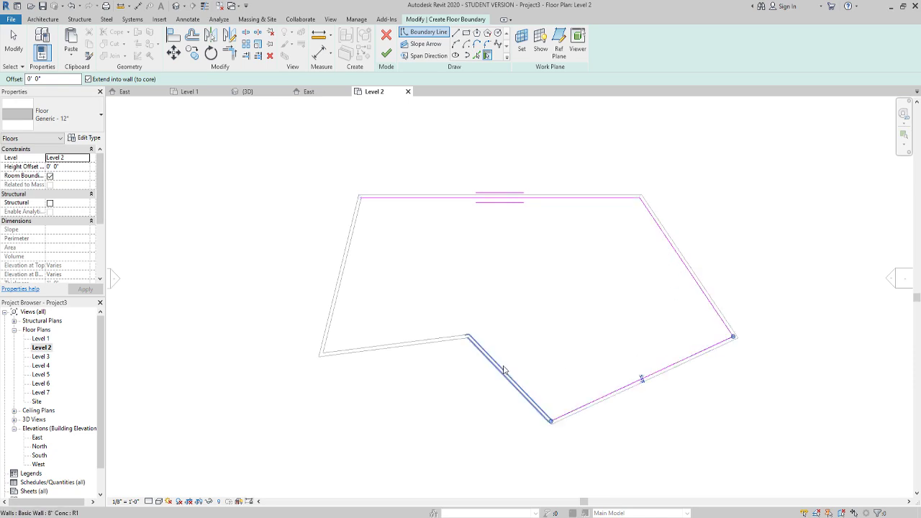
pyautogui.click(504, 370)
pyautogui.click(406, 342)
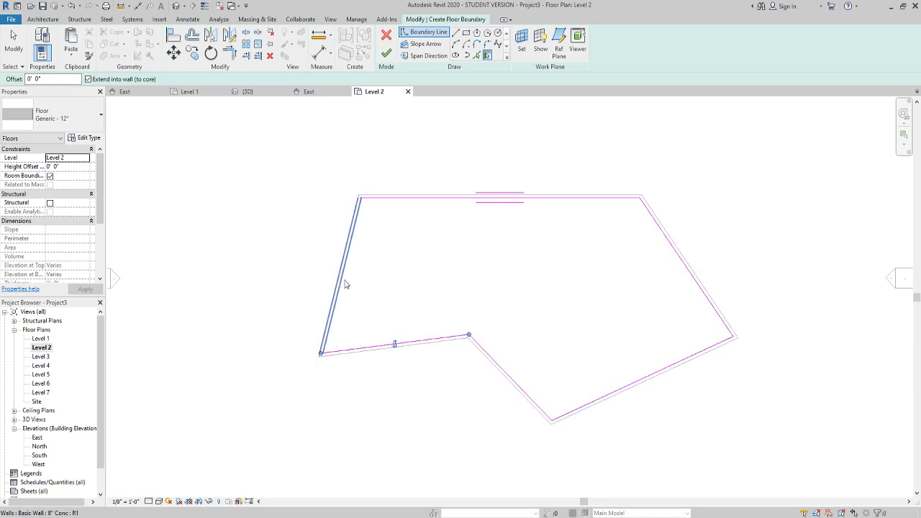
pyautogui.click(346, 282)
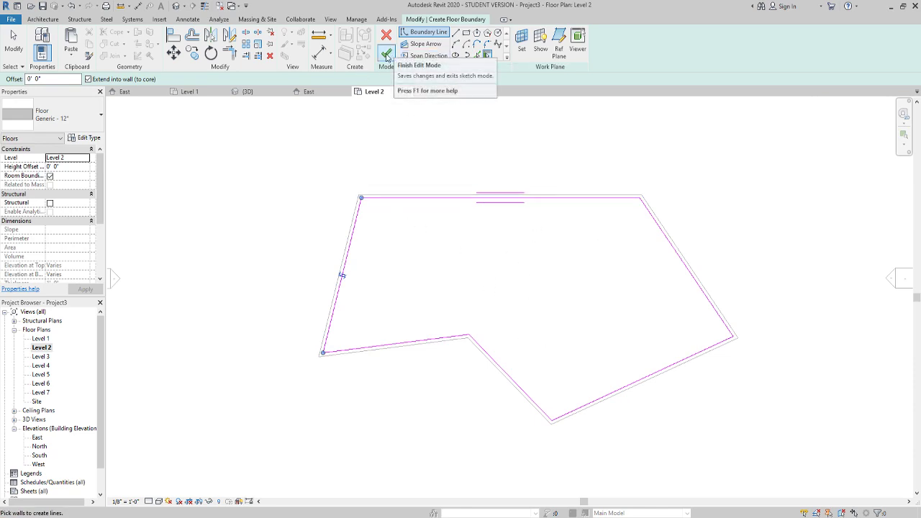
pyautogui.click(387, 58)
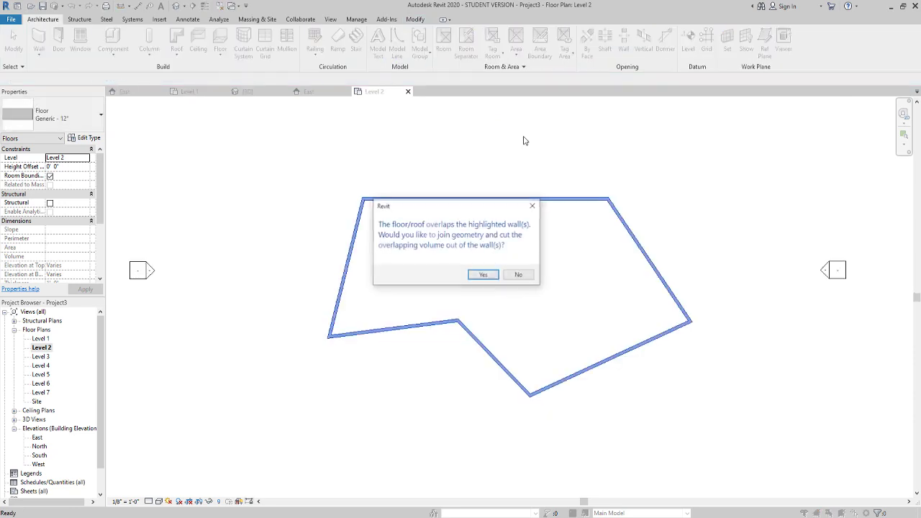
# Decline wall joining, then paste the Level 2 floor aligned onto Levels 3 through 6.
pyautogui.click(519, 275)
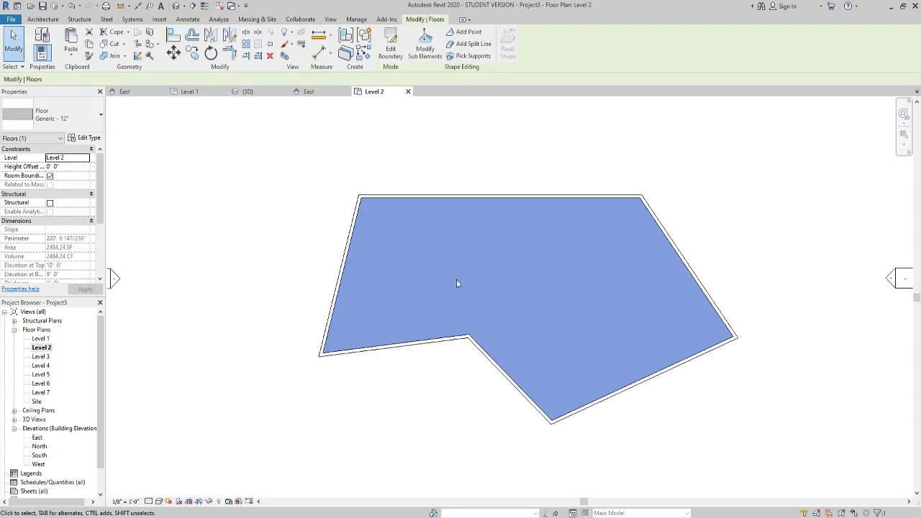
pyautogui.click(89, 45)
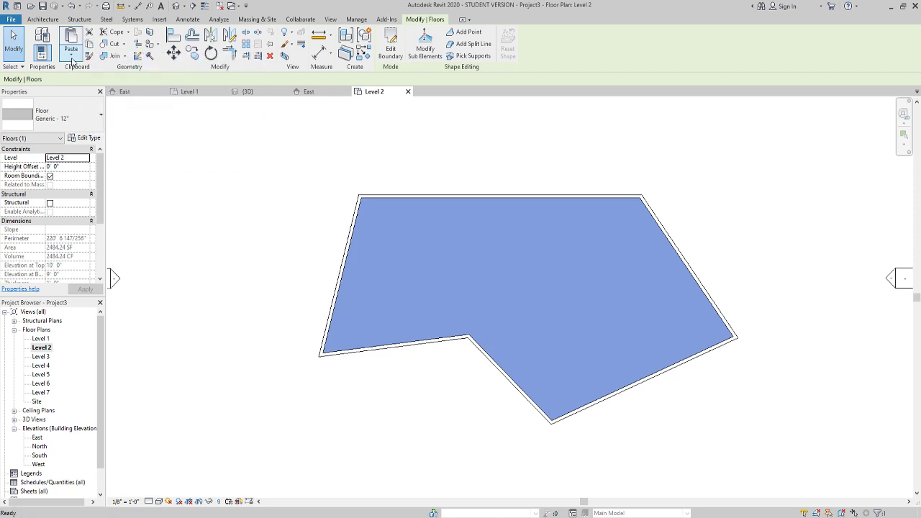
pyautogui.click(72, 60)
pyautogui.click(93, 92)
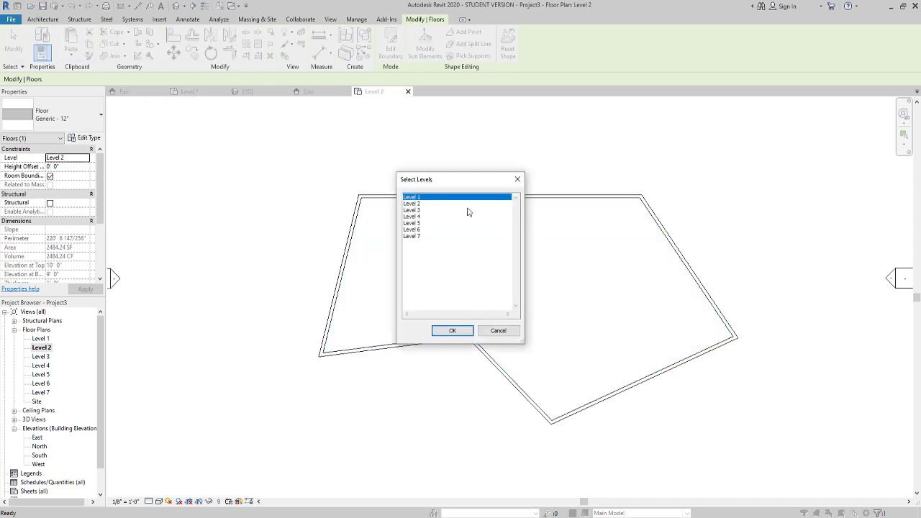
pyautogui.click(414, 211)
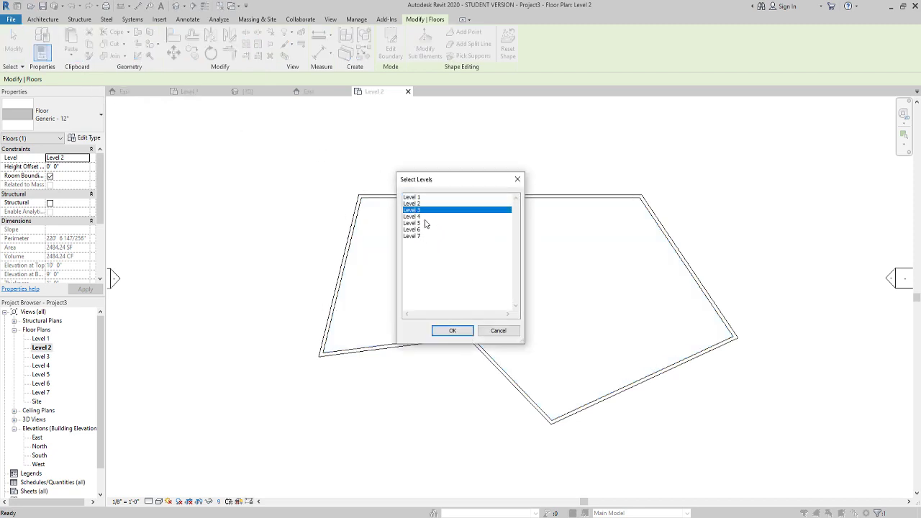
pyautogui.keyDown('shift'); pyautogui.click(415, 230); pyautogui.keyUp('shift')
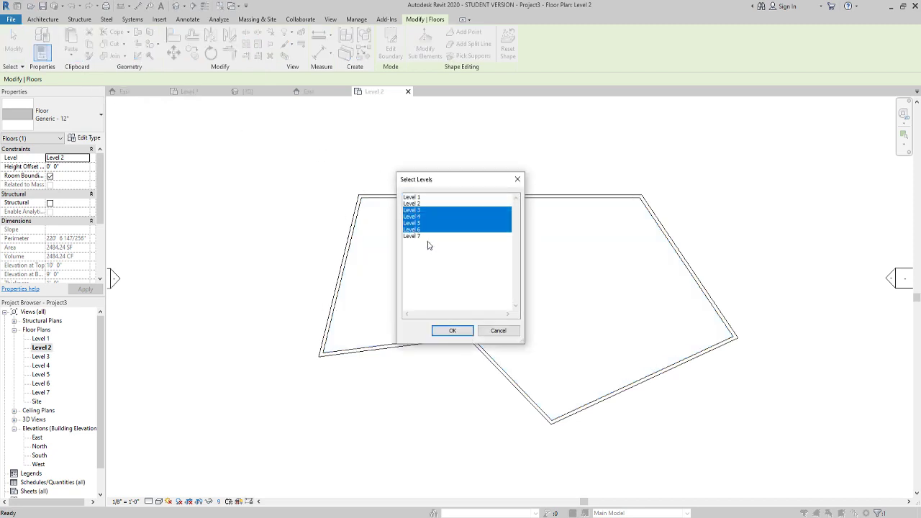
pyautogui.click(454, 333)
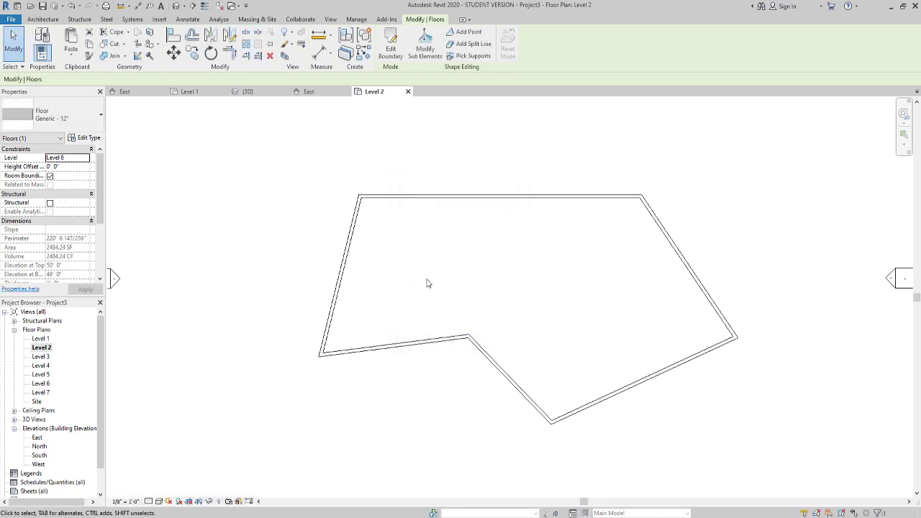
# Inspect the stacked floors and walls in the 3D view from another side.
pyautogui.click(176, 5)
pyautogui.press('Escape')
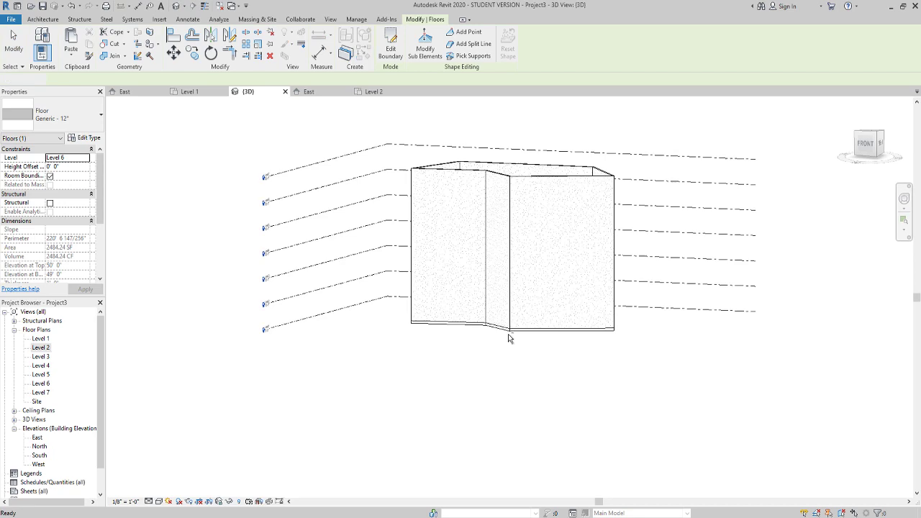
pyautogui.click(512, 216)
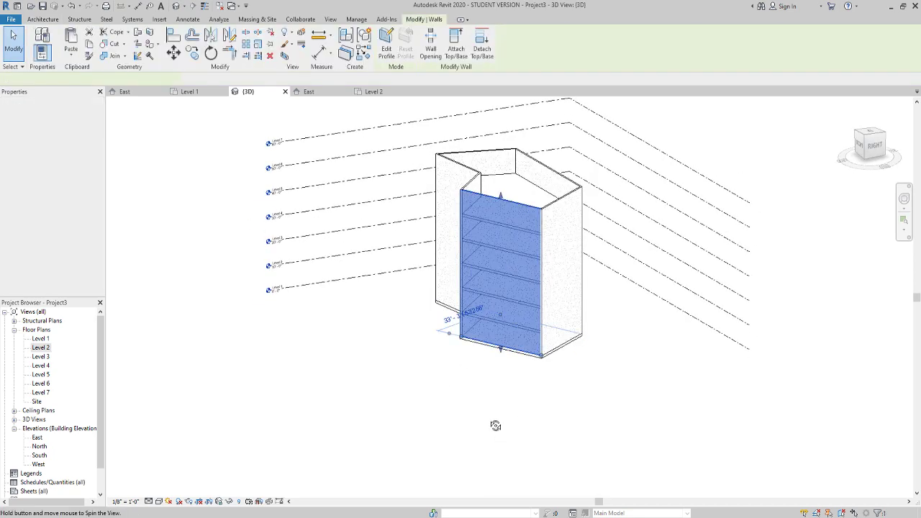
pyautogui.keyDown('shift'); pyautogui.moveTo(494, 426); pyautogui.dragTo(469, 403, button='middle'); pyautogui.keyUp('shift')
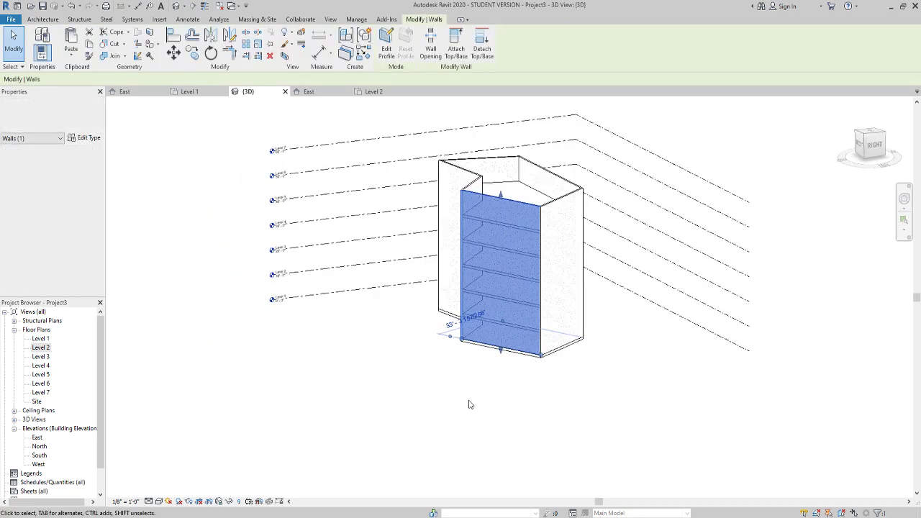
pyautogui.press('Escape')
# Set Level 6 as the underlay base level of the Level 7 plan.
pyautogui.doubleClick(36, 393)
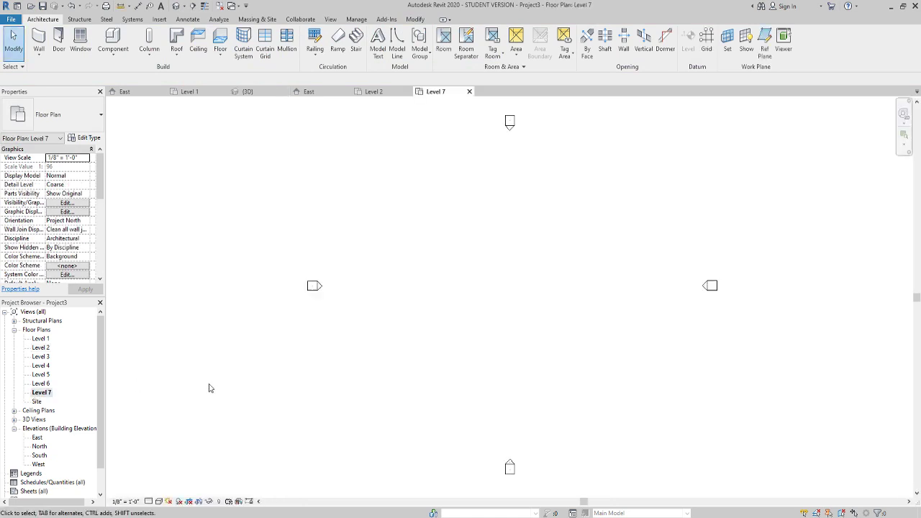
pyautogui.scroll(-5, 67, 229)
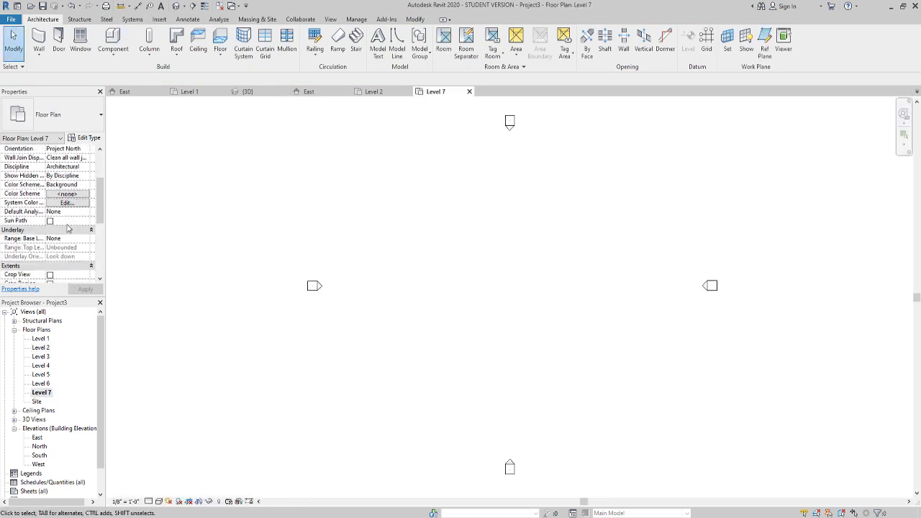
pyautogui.click(63, 185)
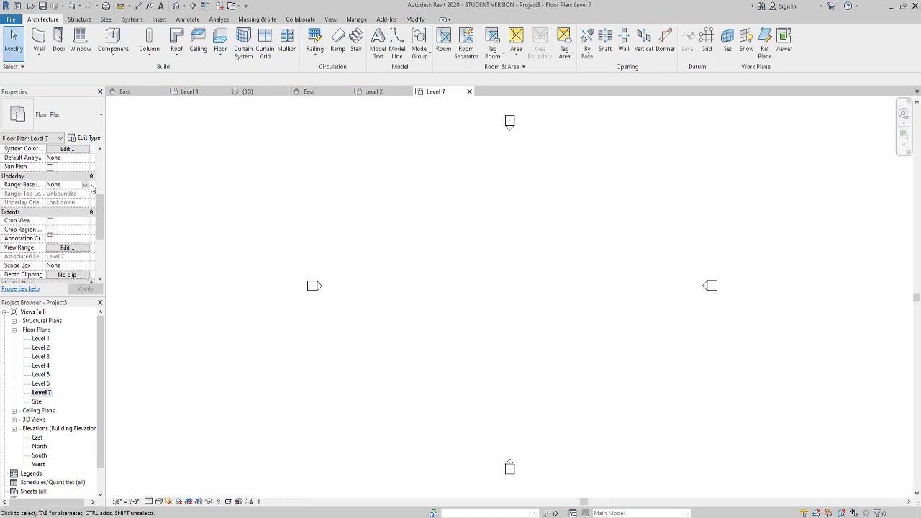
pyautogui.click(86, 185)
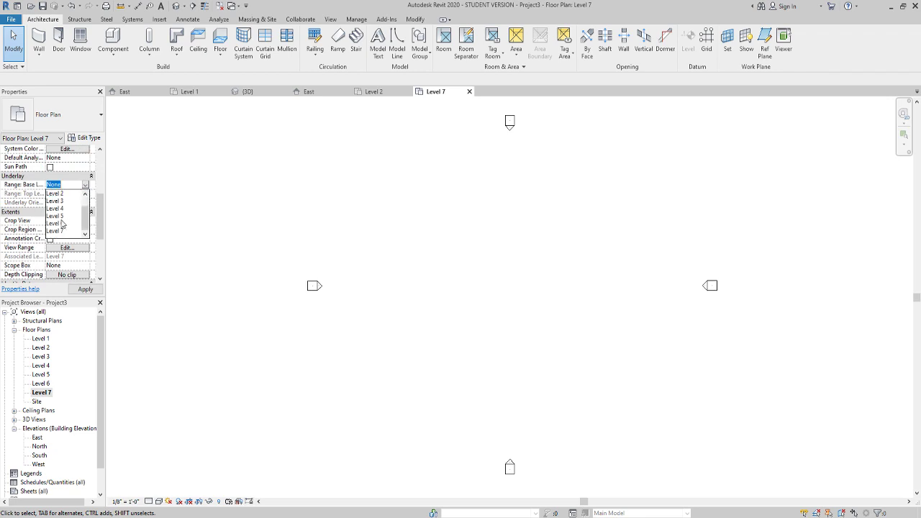
pyautogui.click(62, 223)
pyautogui.click(85, 290)
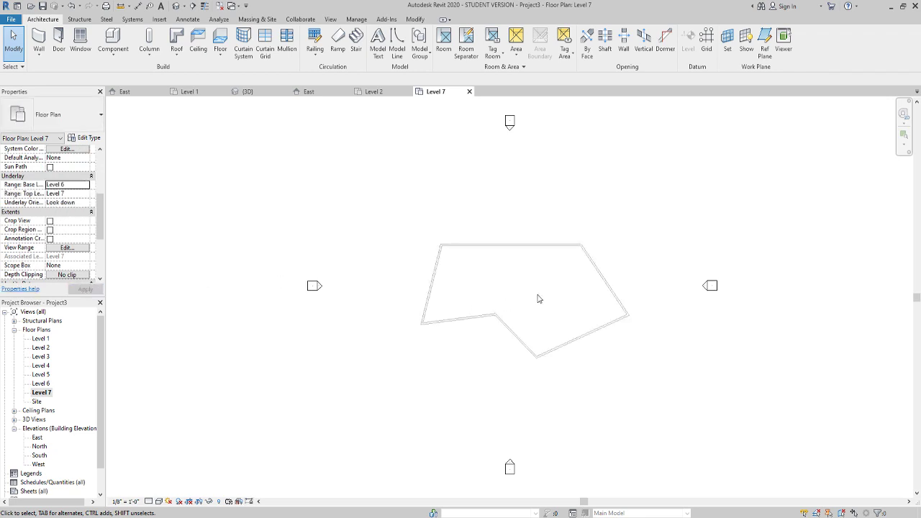
pyautogui.scroll(4, 533, 303)
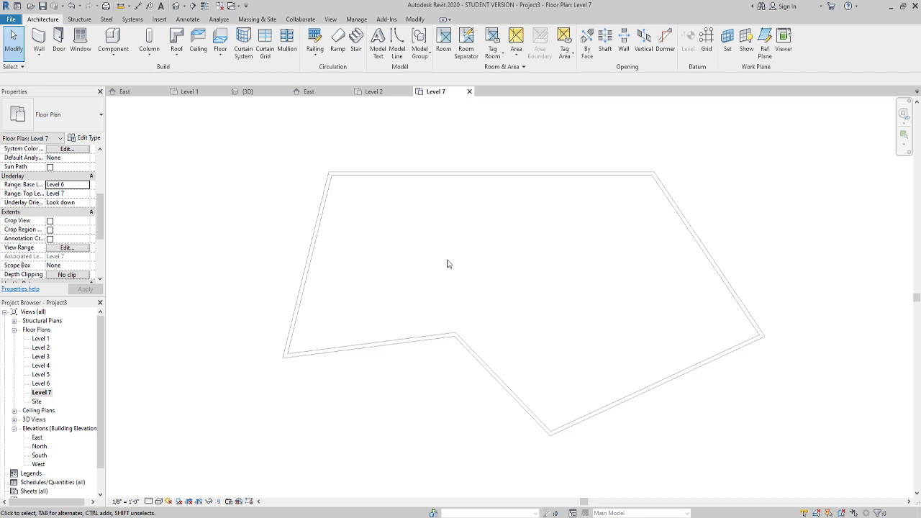
# Sketch a roof footprint by picking all six walls, with Defines slope turned off.
pyautogui.click(177, 38)
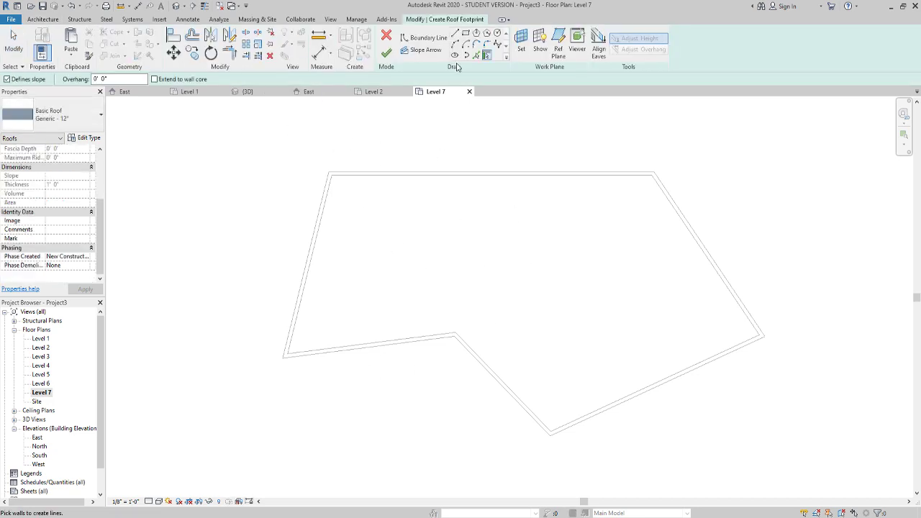
pyautogui.click(7, 80)
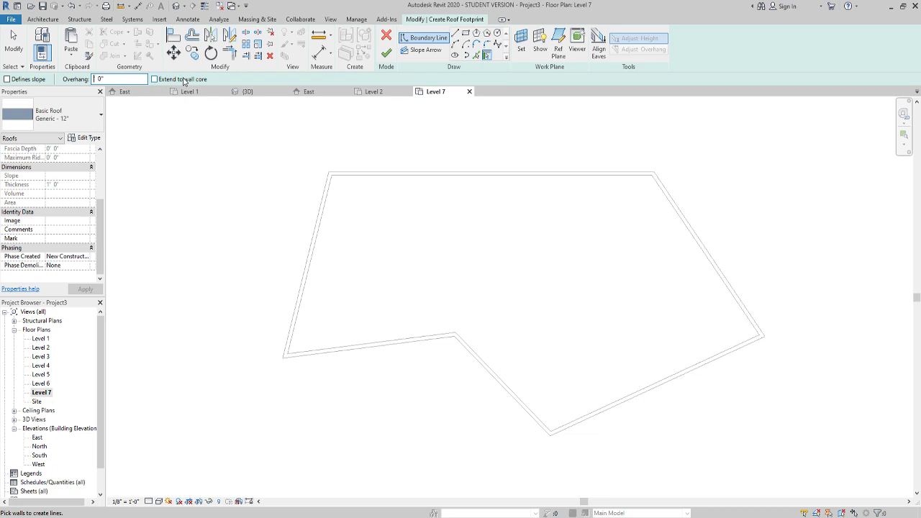
pyautogui.click(496, 175)
pyautogui.click(681, 206)
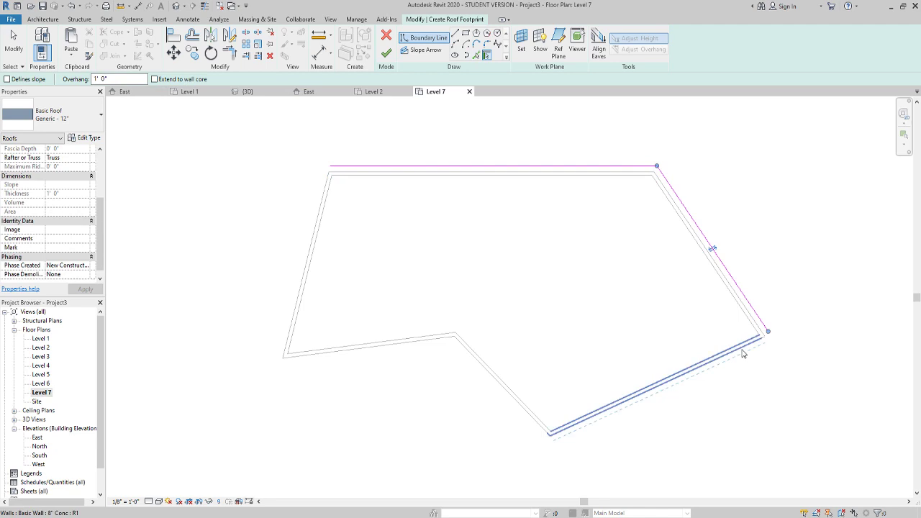
pyautogui.click(743, 353)
pyautogui.click(516, 407)
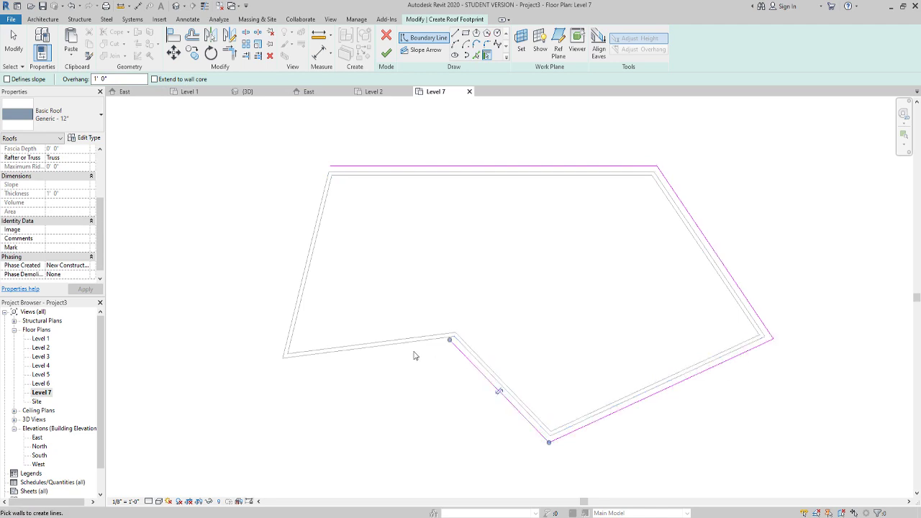
pyautogui.click(418, 351)
pyautogui.click(309, 249)
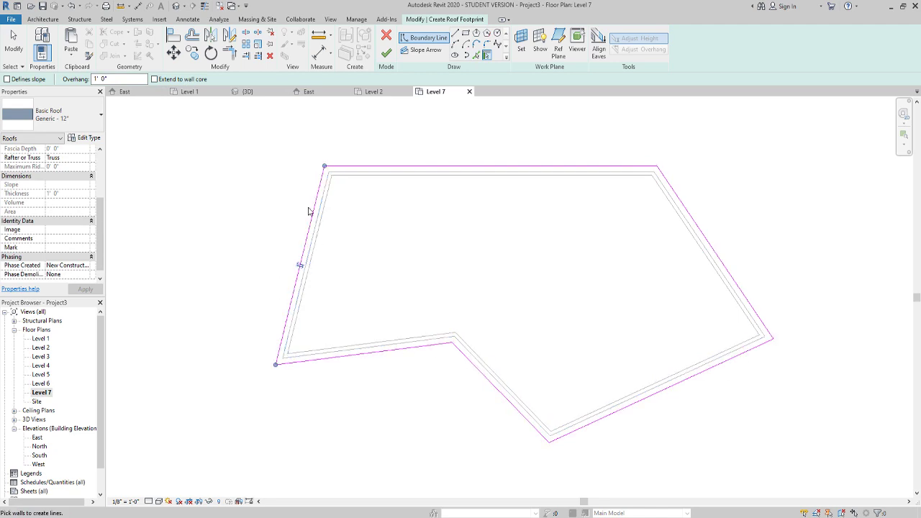
pyautogui.press('Escape')
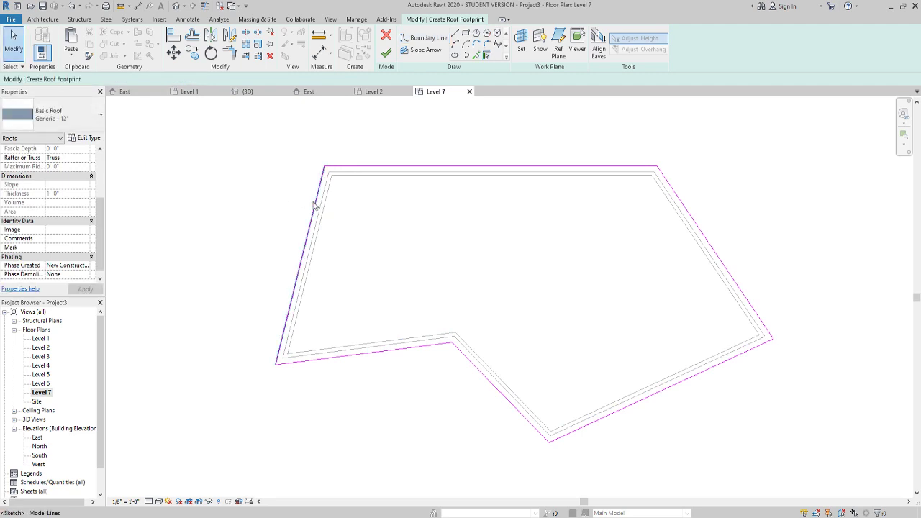
# Make only the top boundary line slope at 2"/12", finish the roof, and view it in 3D.
pyautogui.click(477, 167)
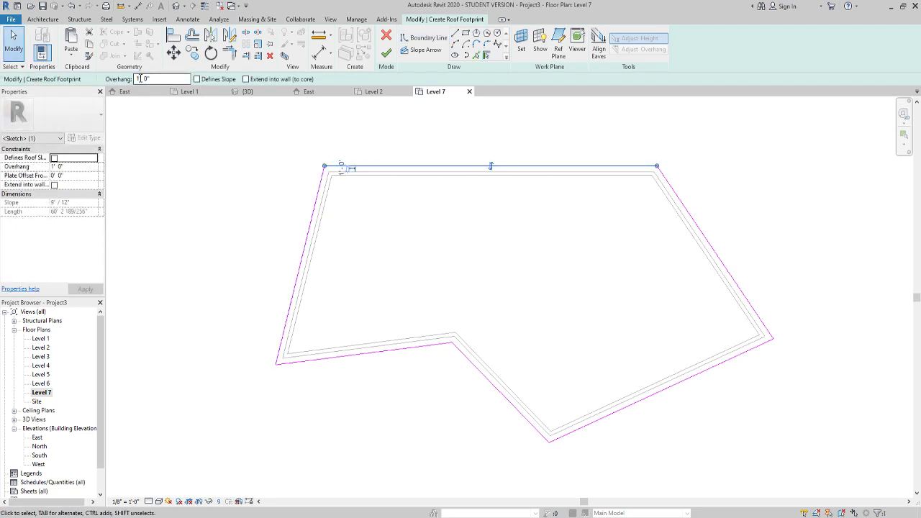
pyautogui.click(197, 80)
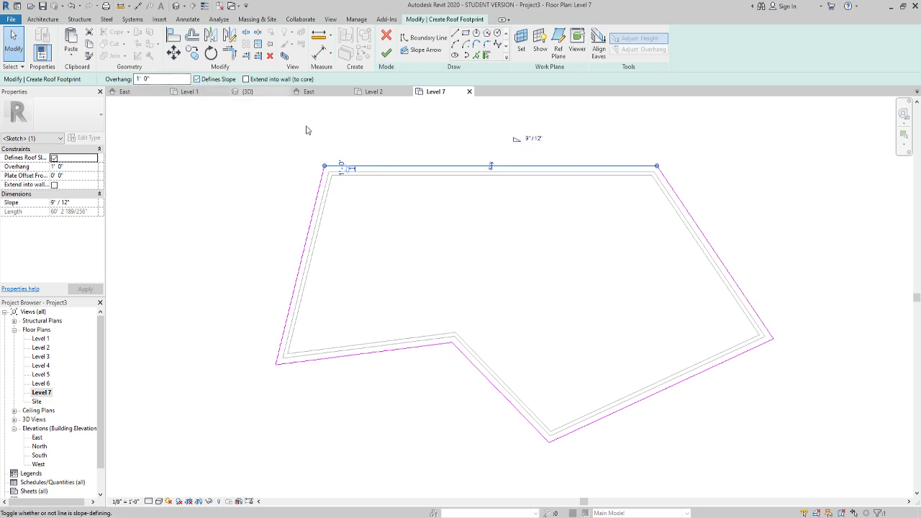
pyautogui.click(534, 138)
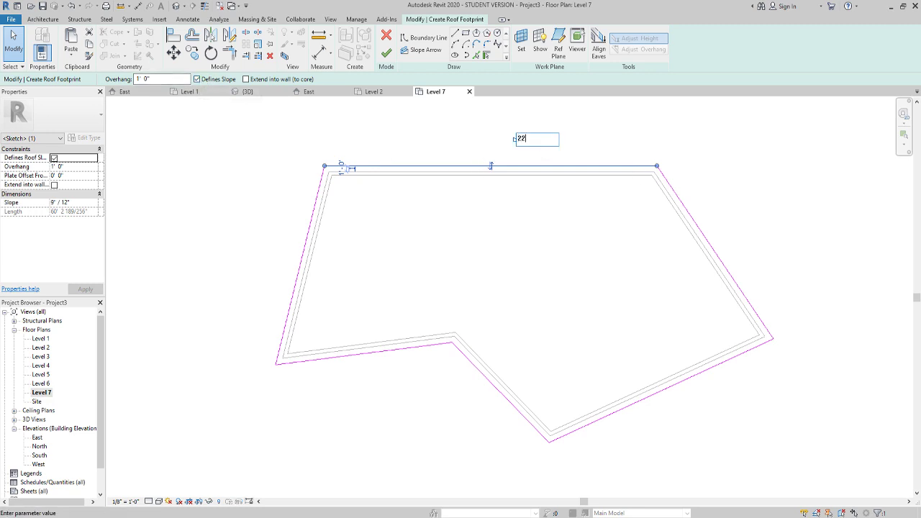
pyautogui.write('2')
pyautogui.press('Return')
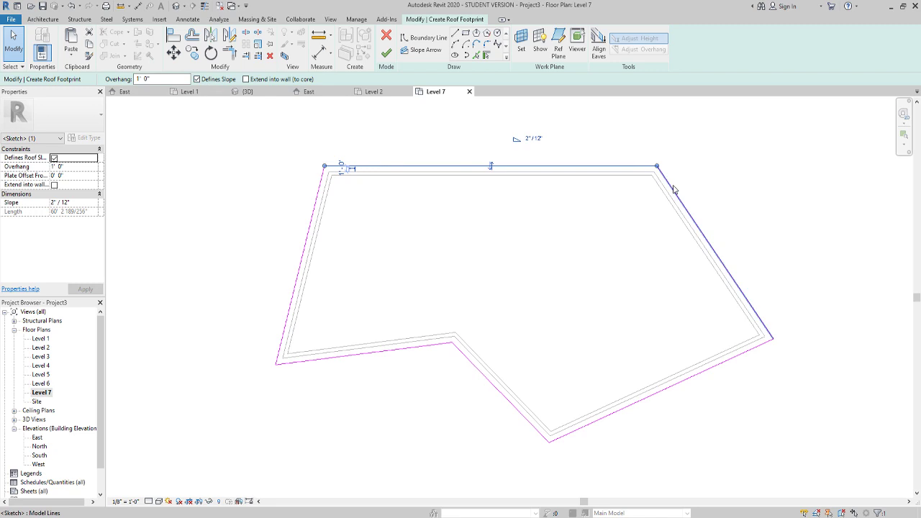
pyautogui.click(535, 268)
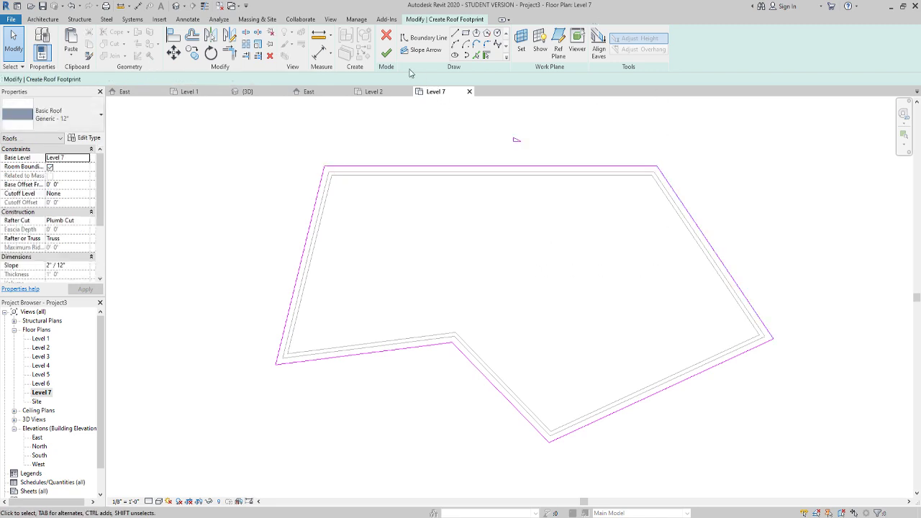
pyautogui.click(387, 54)
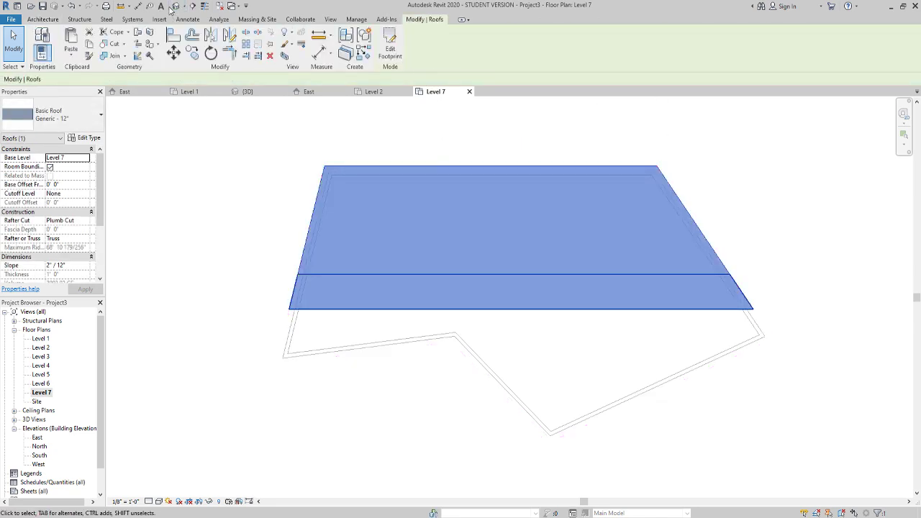
pyautogui.click(176, 5)
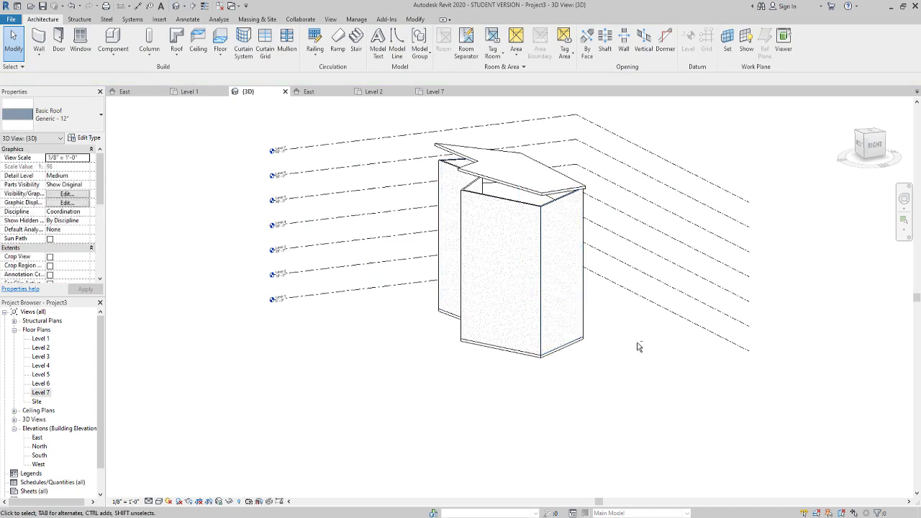
# On the Level 6 plan, pick the six outline walls one by one.
pyautogui.keyDown('shift'); pyautogui.moveTo(638, 346); pyautogui.dragTo(731, 295, button='middle'); pyautogui.keyUp('shift')
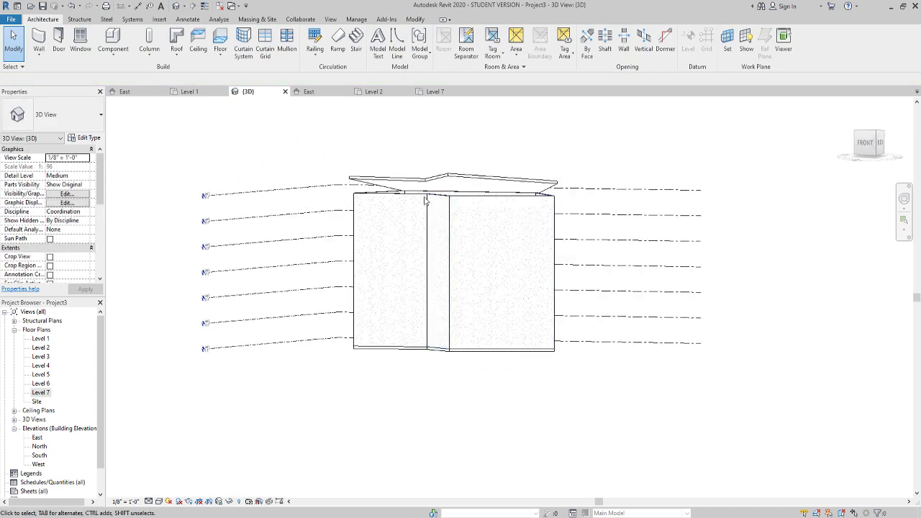
pyautogui.doubleClick(41, 383)
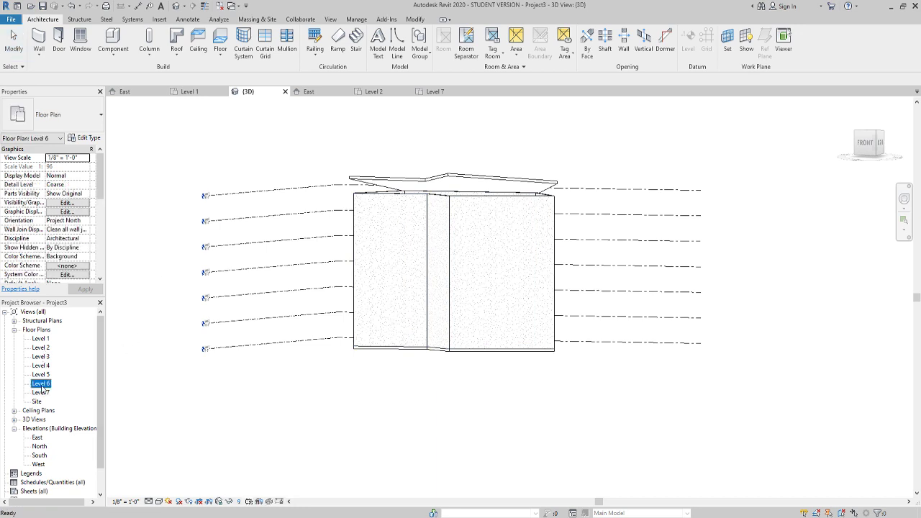
pyautogui.scroll(4, 513, 256)
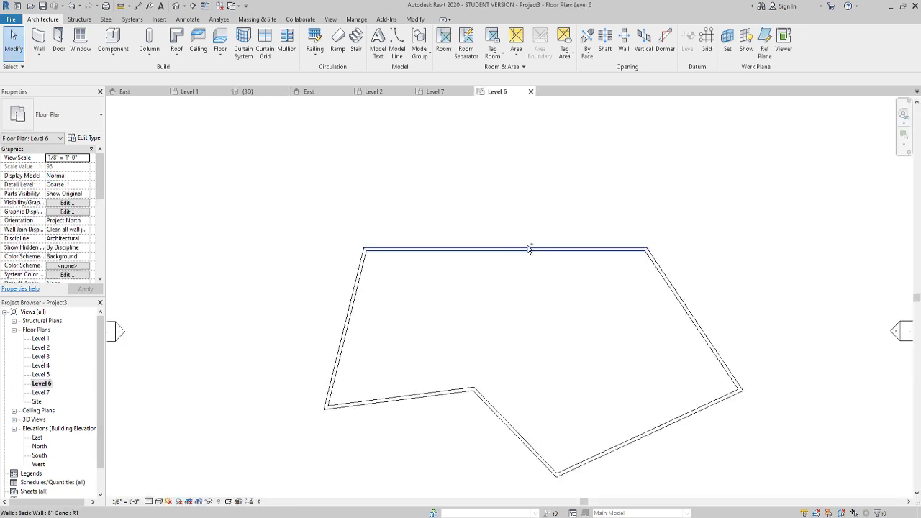
pyautogui.click(532, 252)
pyautogui.keyDown('ctrl'); pyautogui.click(688, 309); pyautogui.keyUp('ctrl')
pyautogui.keyDown('ctrl'); pyautogui.click(710, 406); pyautogui.keyUp('ctrl')
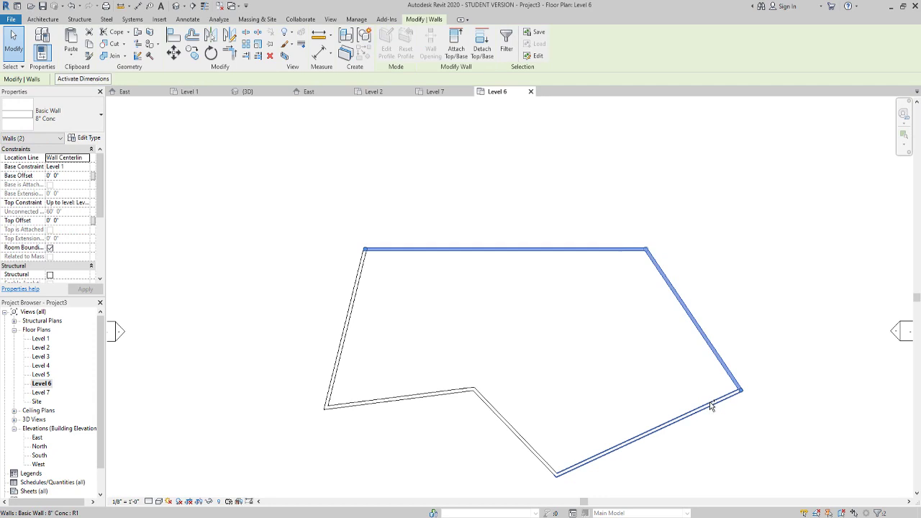
pyautogui.keyDown('ctrl'); pyautogui.click(476, 401); pyautogui.keyUp('ctrl')
pyautogui.keyDown('ctrl'); pyautogui.click(411, 396); pyautogui.keyUp('ctrl')
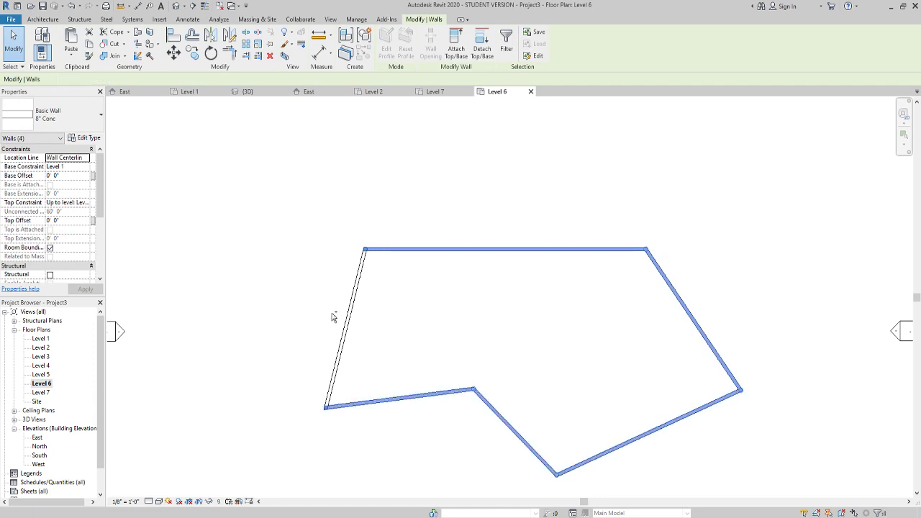
pyautogui.keyDown('ctrl'); pyautogui.click(354, 311); pyautogui.keyUp('ctrl')
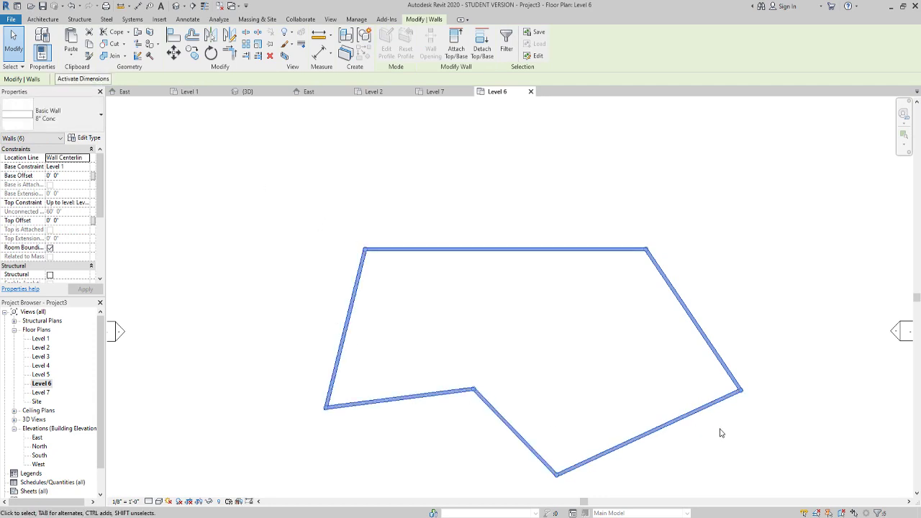
# Window-select the Level 6 outline and filter the selection to only the six walls.
pyautogui.click(747, 453)
pyautogui.moveTo(747, 453); pyautogui.dragTo(269, 132, button='middle')
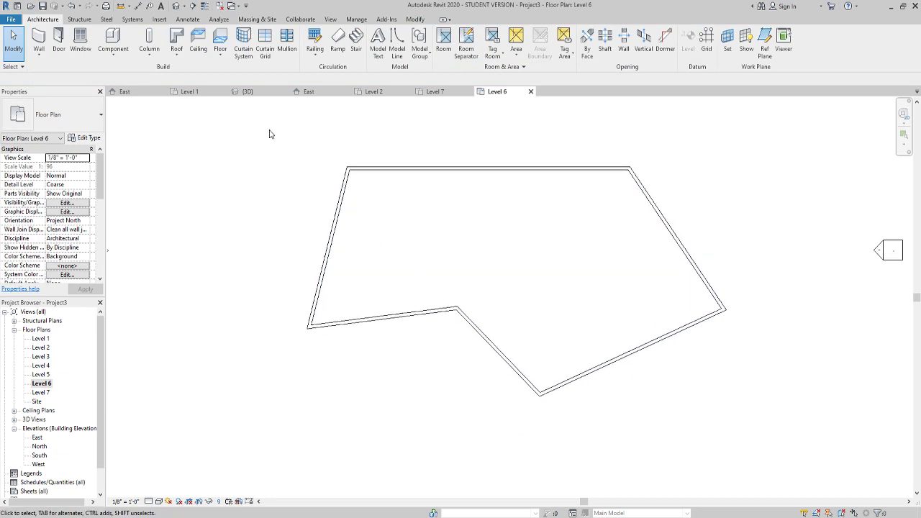
pyautogui.moveTo(245, 137); pyautogui.dragTo(760, 414)
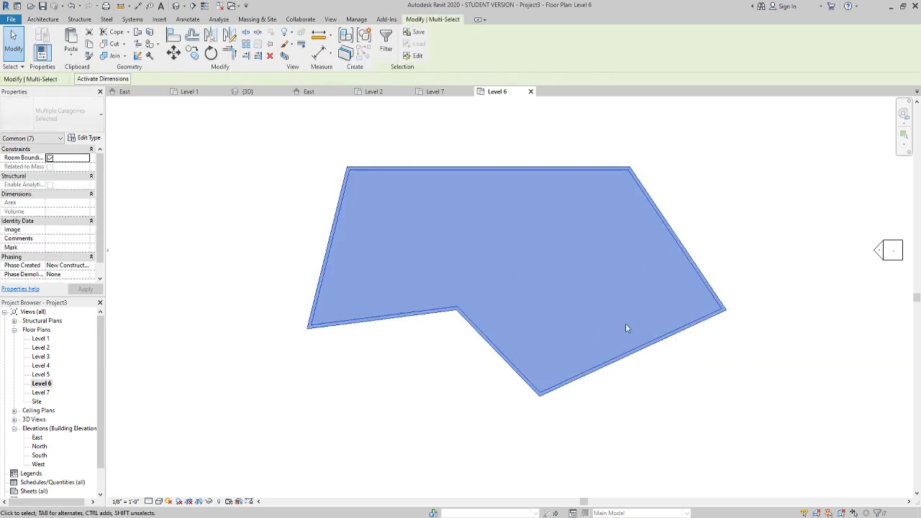
pyautogui.click(387, 41)
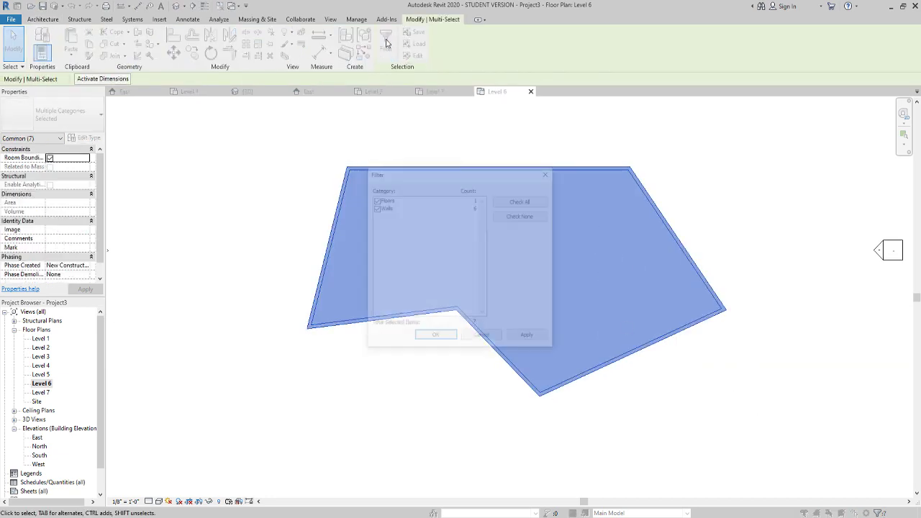
pyautogui.click(376, 201)
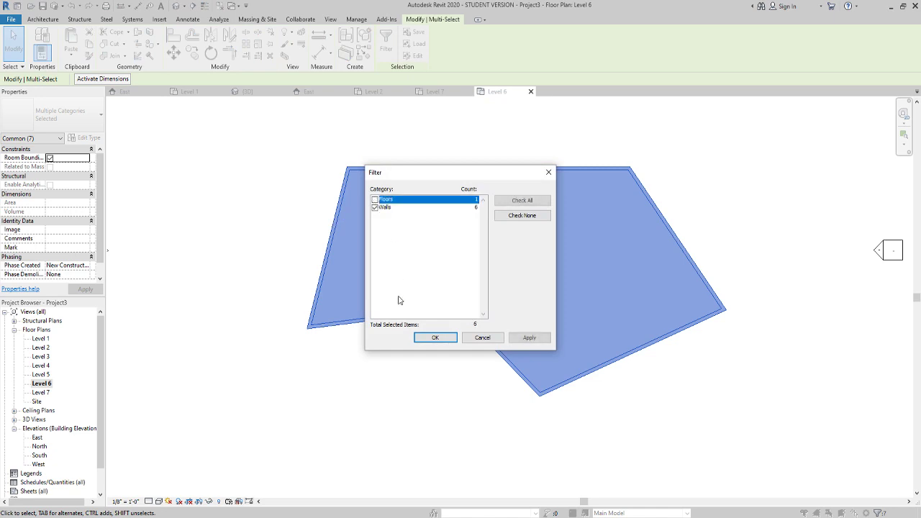
pyautogui.click(436, 338)
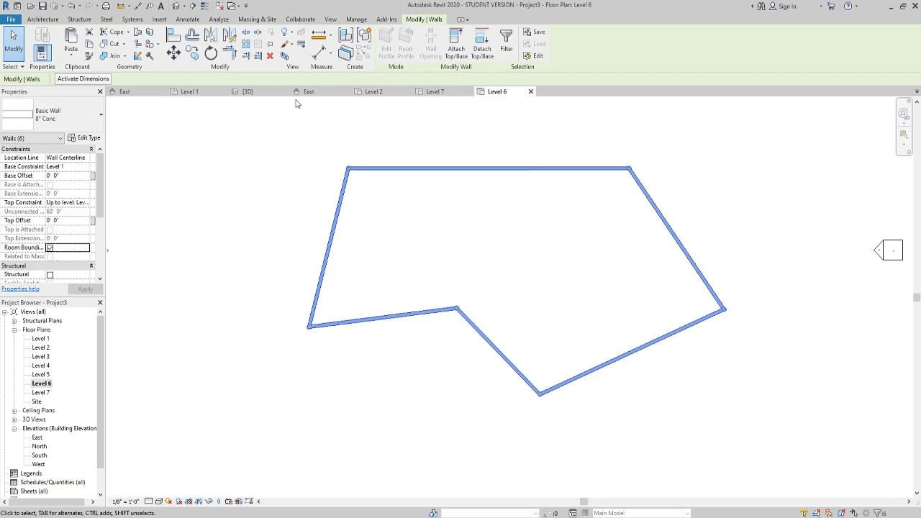
# In the 3D view, attach the selected walls' tops to the sloped roof.
pyautogui.press('Escape')
pyautogui.click(247, 91)
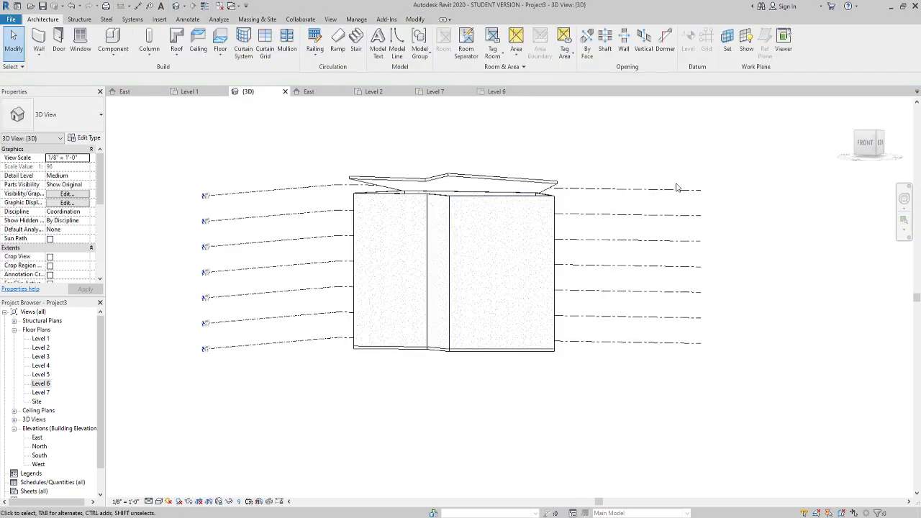
pyautogui.hotkey('ctrl', 'Left')
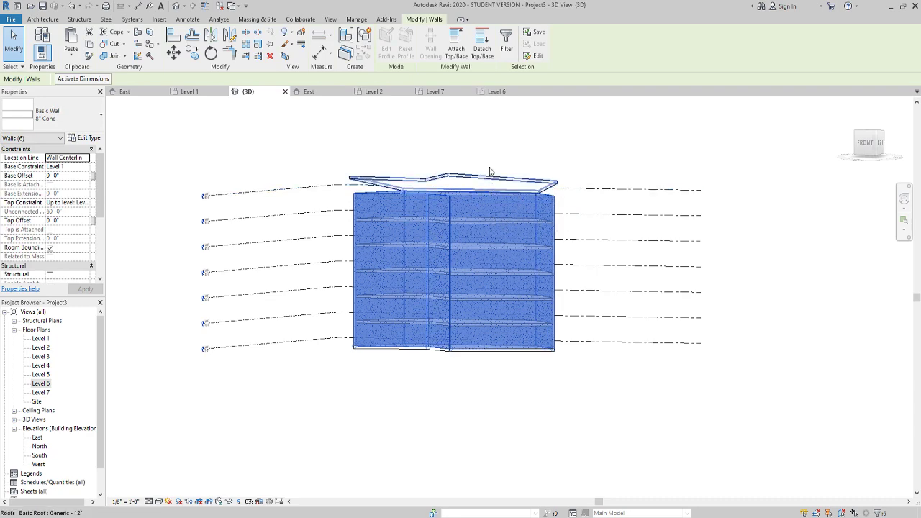
pyautogui.scroll(3, 491, 171)
pyautogui.click(453, 43)
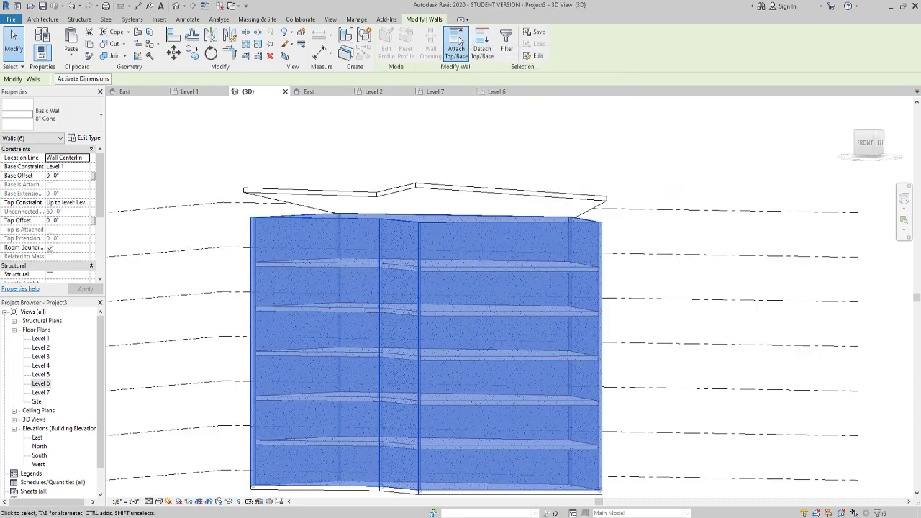
pyautogui.click(515, 196)
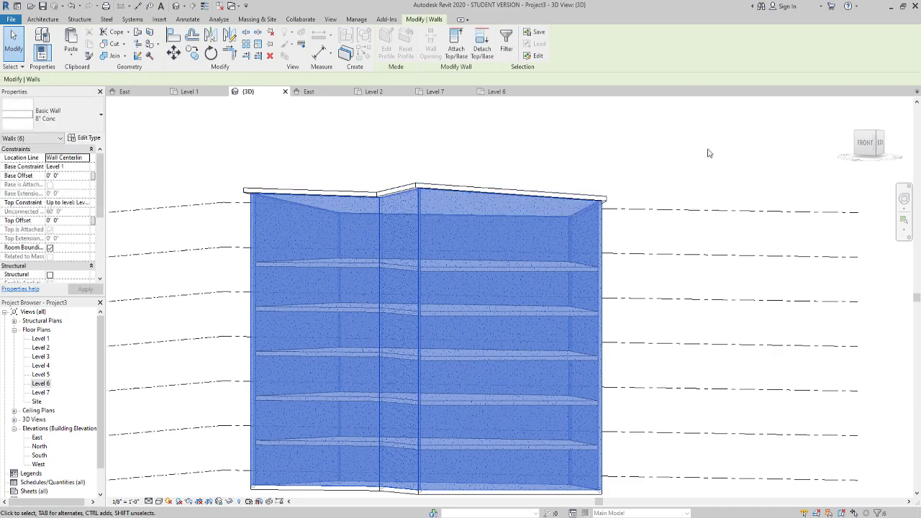
pyautogui.keyDown('shift'); pyautogui.moveTo(708, 152); pyautogui.dragTo(472, 356, button='middle'); pyautogui.keyUp('shift')
pyautogui.press('Escape')
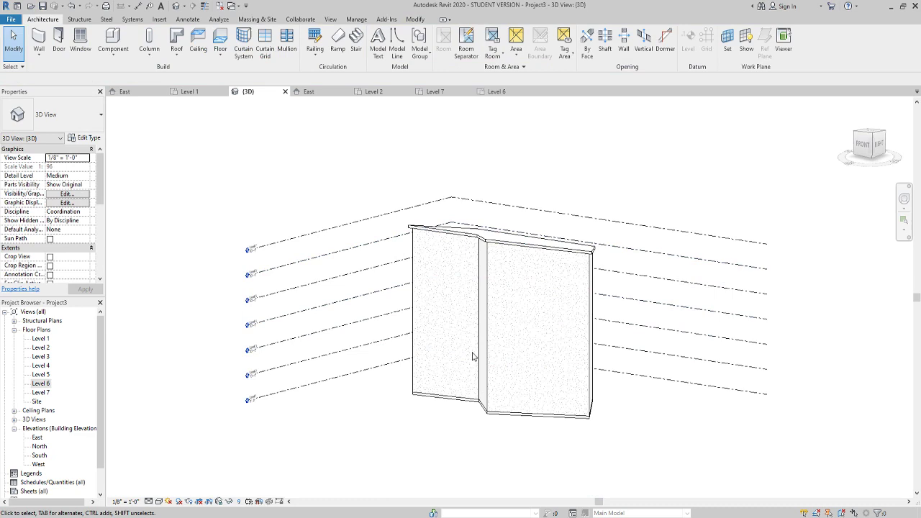
# On Level 1, start a Curtain Wall: Storefront wall and open its Type Properties.
pyautogui.doubleClick(41, 339)
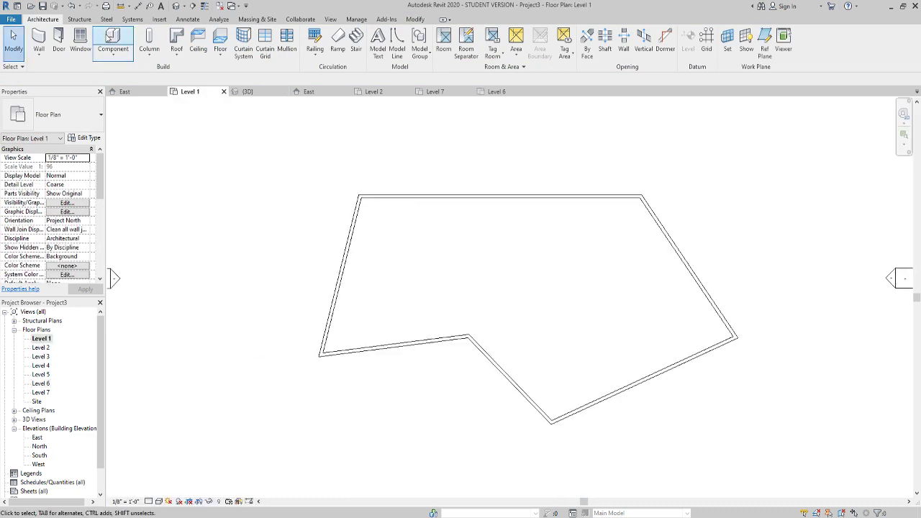
pyautogui.click(44, 48)
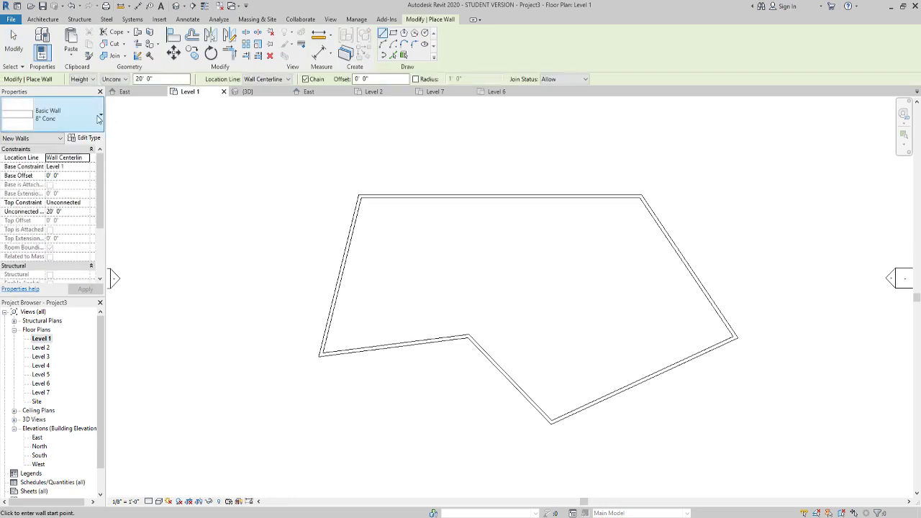
pyautogui.click(100, 118)
pyautogui.scroll(-5, 76, 267)
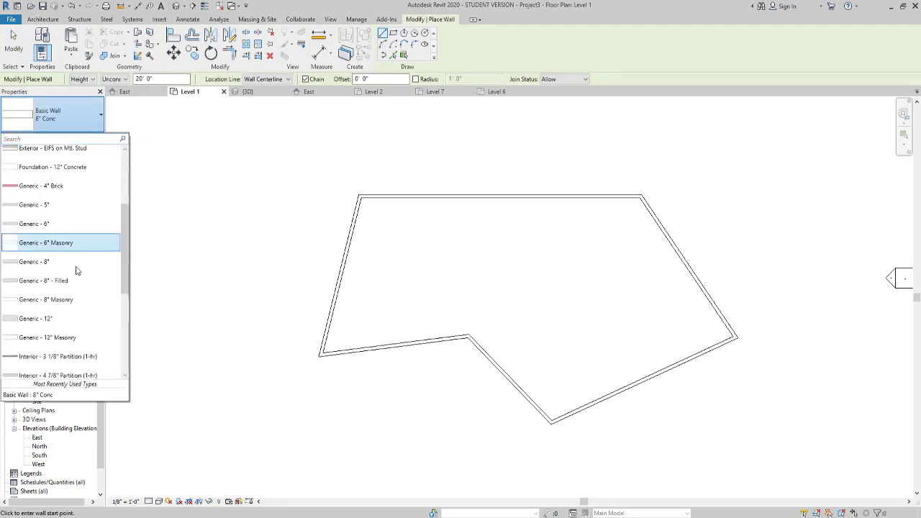
pyautogui.scroll(-1, 76, 270)
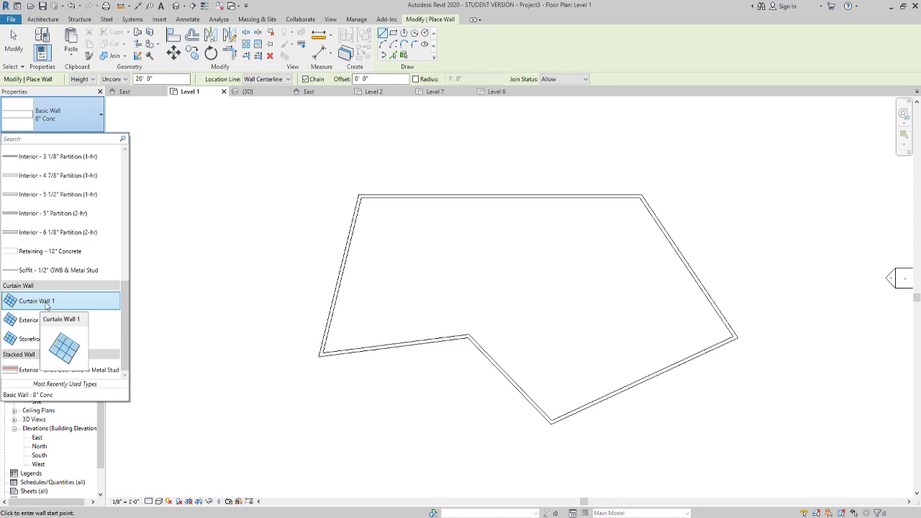
pyautogui.press('Escape')
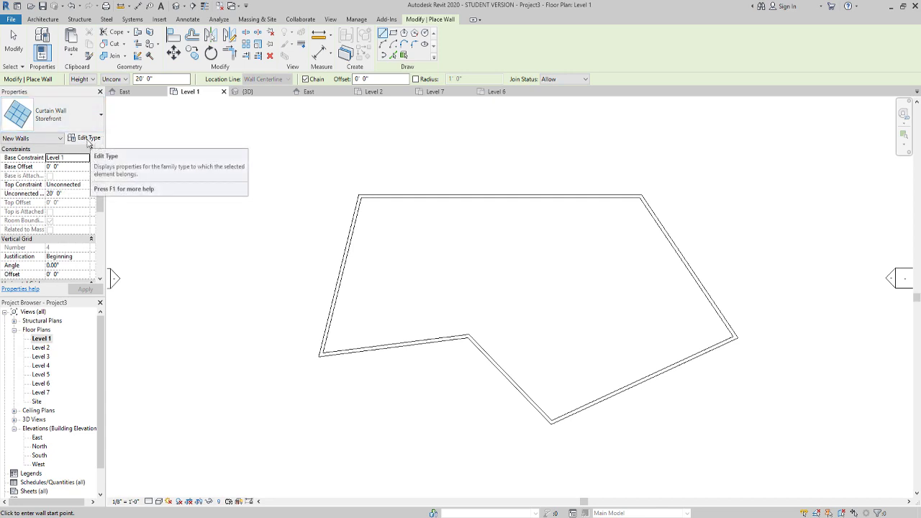
pyautogui.click(88, 138)
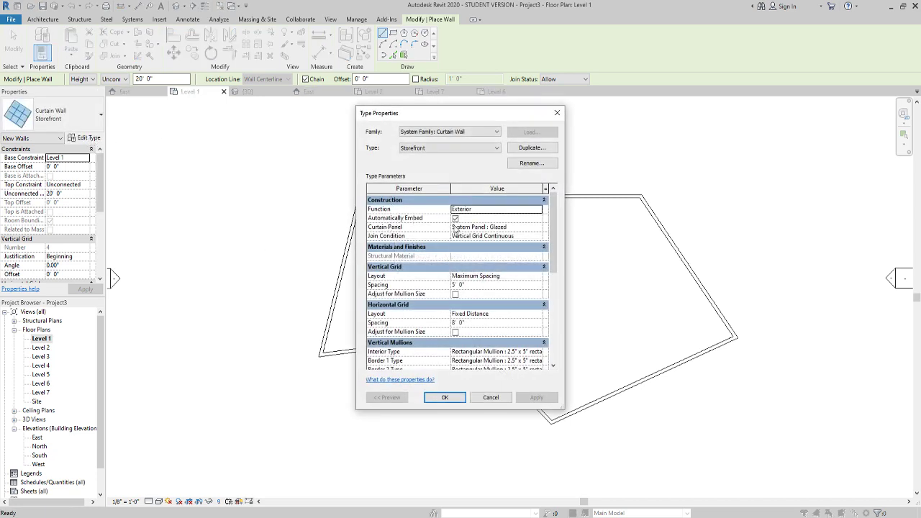
# Accept the Storefront type and set the Top Constraint to Up to level: Level 2.
pyautogui.click(445, 398)
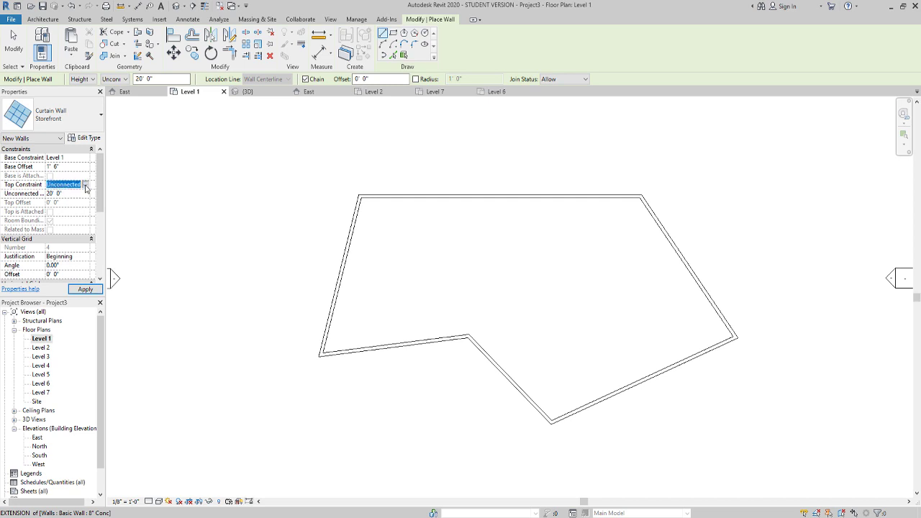
pyautogui.click(86, 185)
pyautogui.click(65, 201)
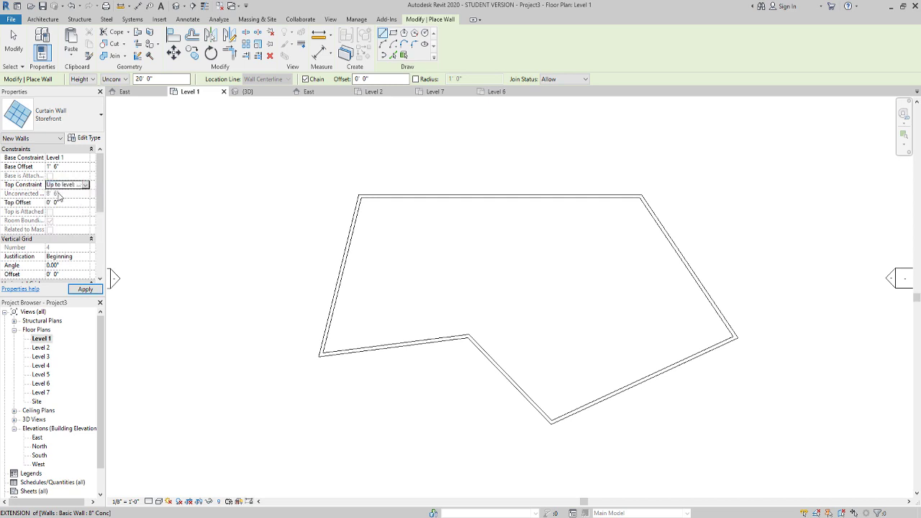
pyautogui.click(84, 185)
pyautogui.click(78, 210)
# Enter a -1' 0" top offset and apply the storefront height settings.
pyautogui.write('-1')
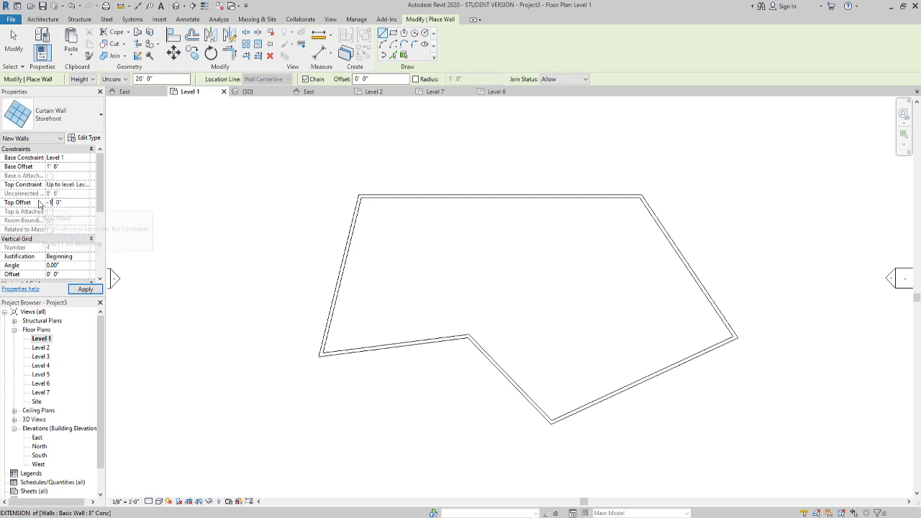
pyautogui.click(87, 291)
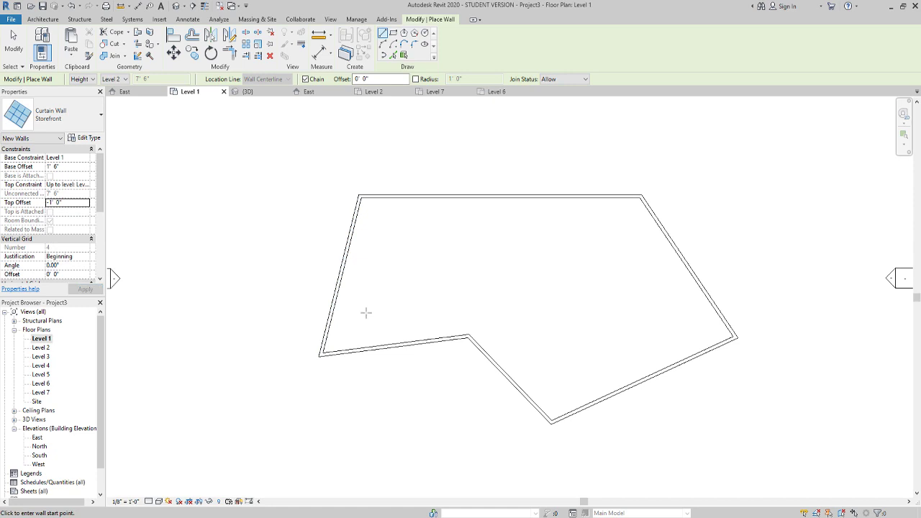
pyautogui.scroll(2, 345, 317)
# Draw a chained storefront wall from the lower-left corner, across the top, to the right corner.
pyautogui.click(305, 351)
pyautogui.scroll(-2, 317, 257)
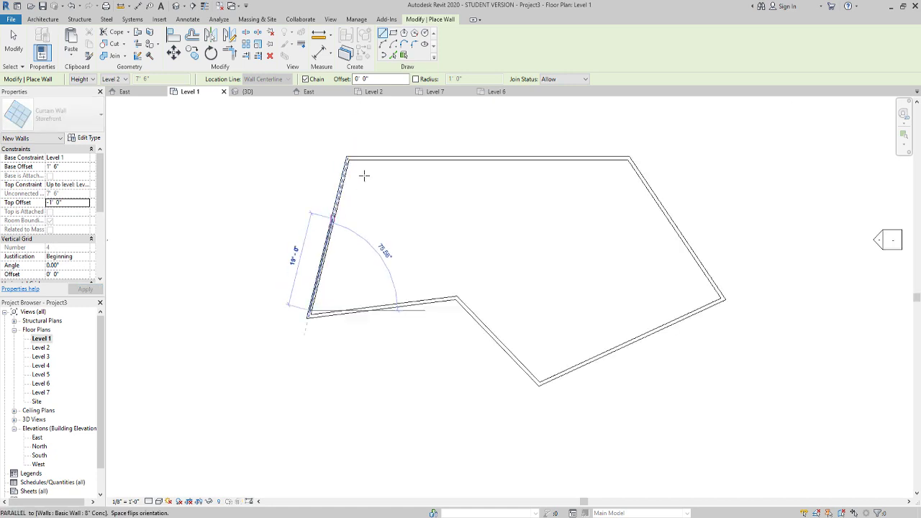
pyautogui.click(347, 158)
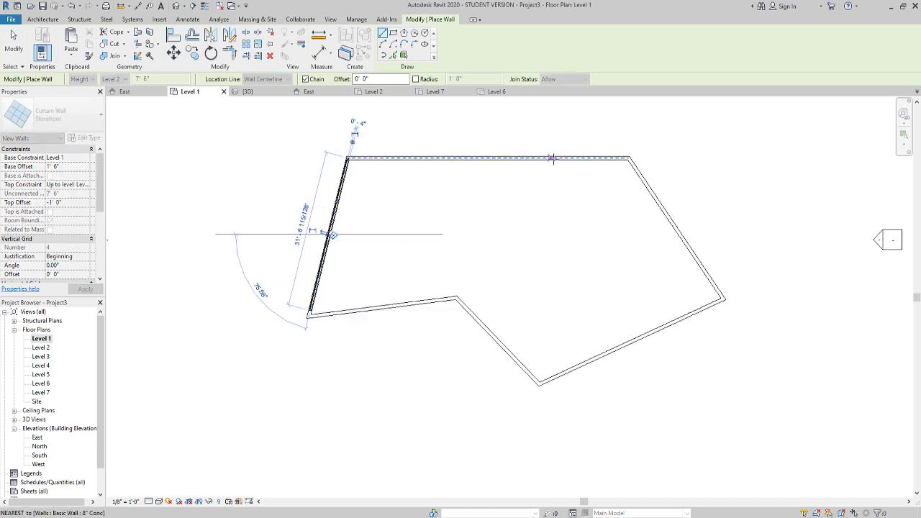
pyautogui.click(628, 158)
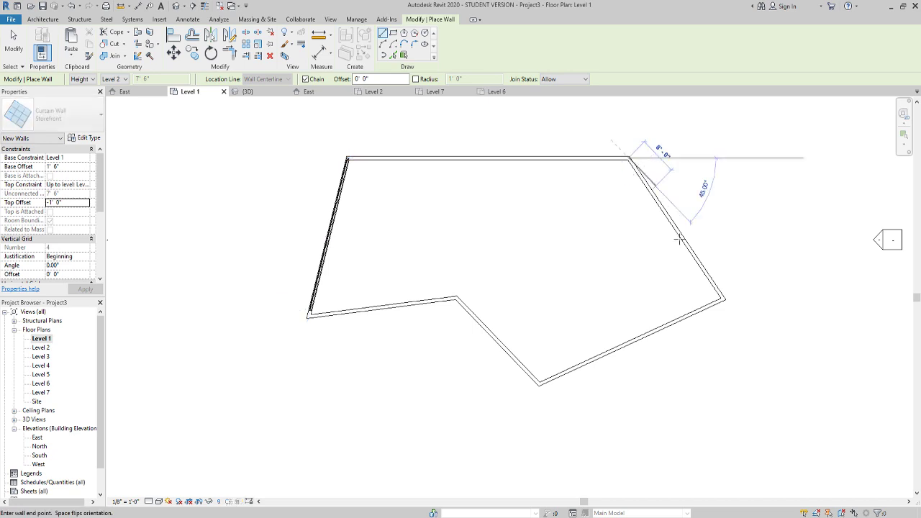
pyautogui.scroll(4, 724, 298)
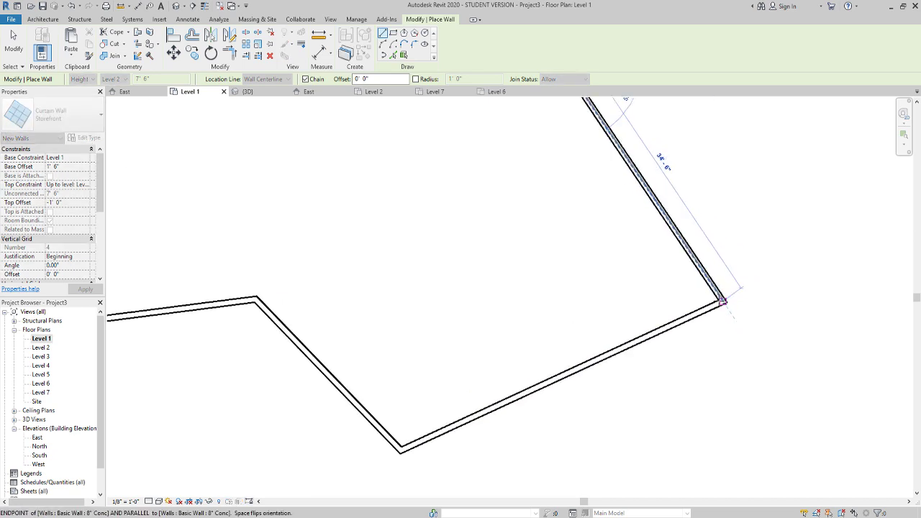
pyautogui.click(726, 301)
pyautogui.scroll(-4, 726, 301)
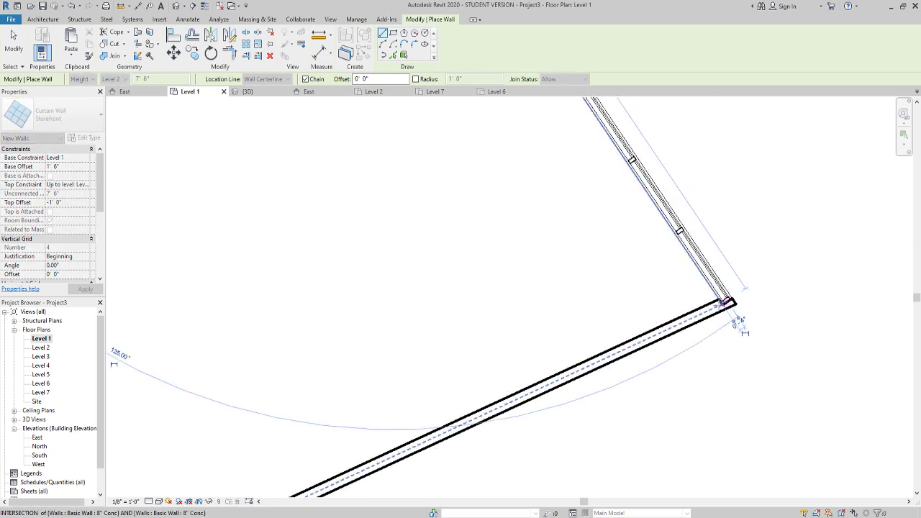
pyautogui.press('Escape')
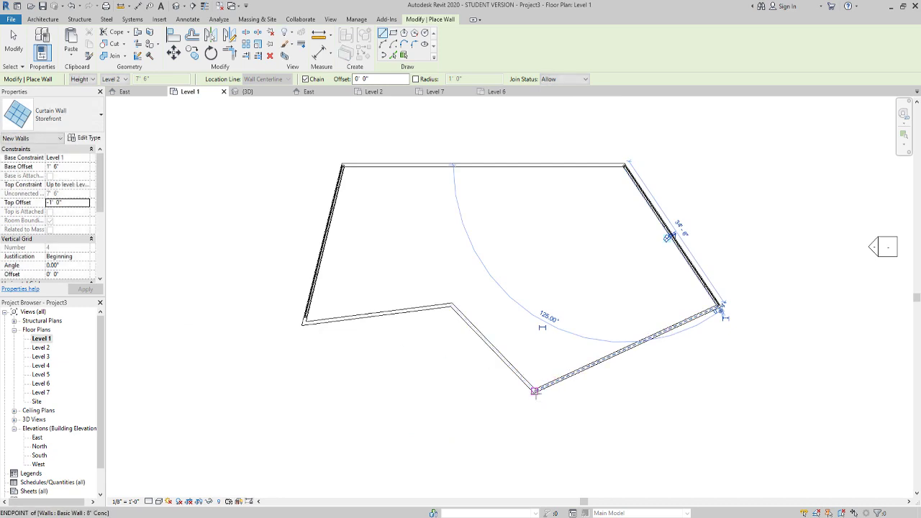
# Place a storefront wall along the bottom edge and a 40'-0" one on the top wall.
pyautogui.click(535, 391)
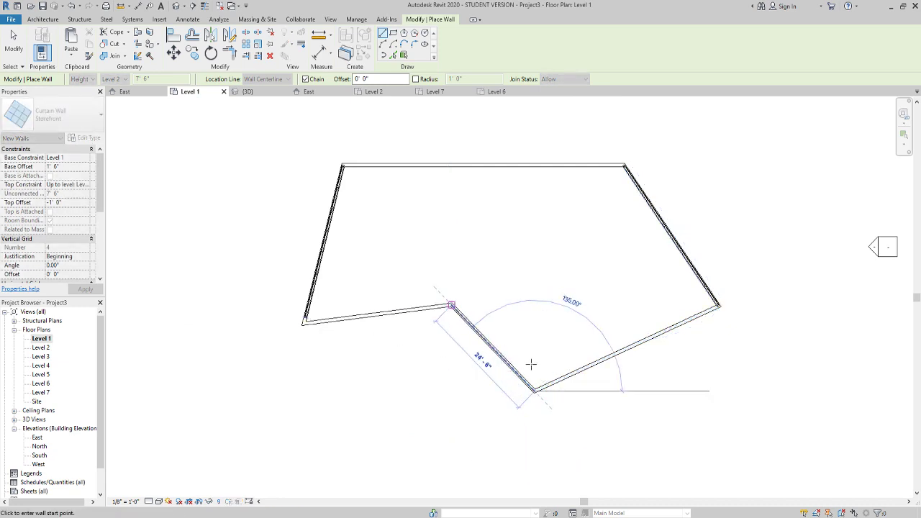
pyautogui.click(531, 365)
pyautogui.press('Escape')
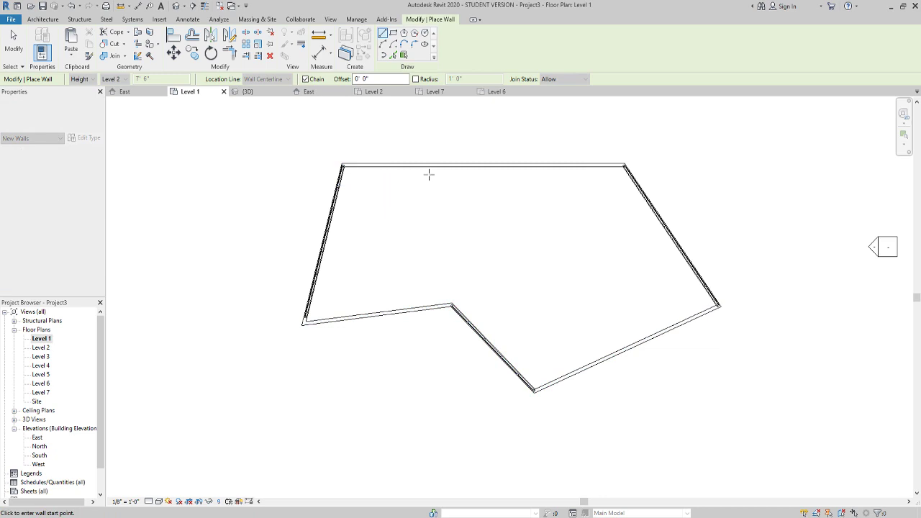
pyautogui.click(404, 165)
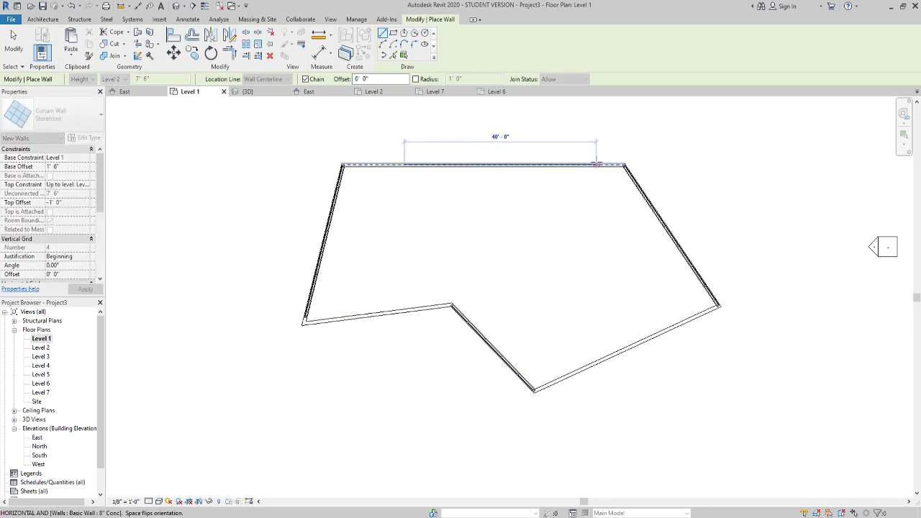
pyautogui.click(597, 164)
pyautogui.press('Escape')
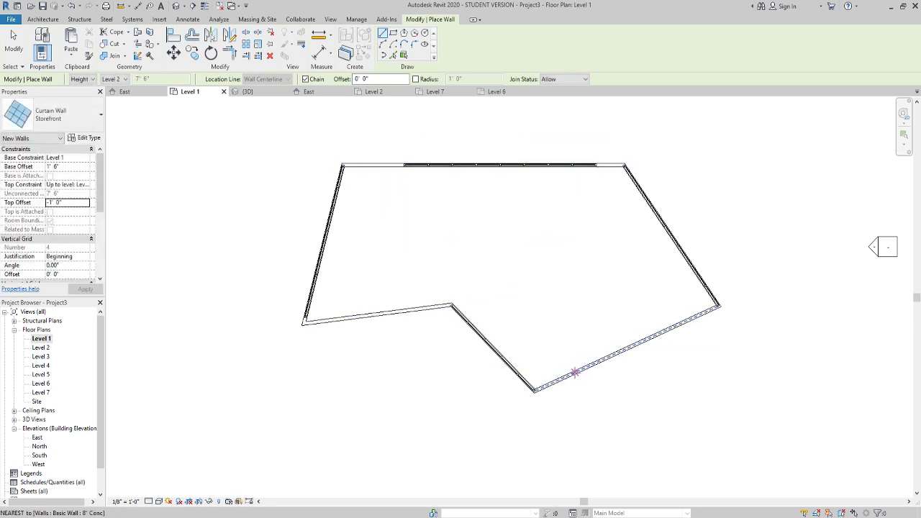
# Add storefront curtain walls on the lower-right and lower-left walls, then stop placing walls.
pyautogui.click(575, 372)
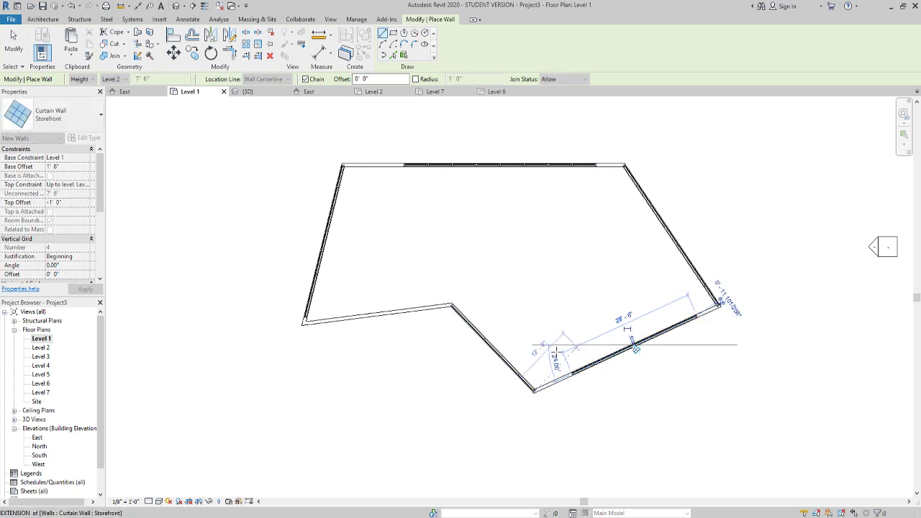
pyautogui.click(720, 304)
pyautogui.press('Escape')
pyautogui.click(328, 318)
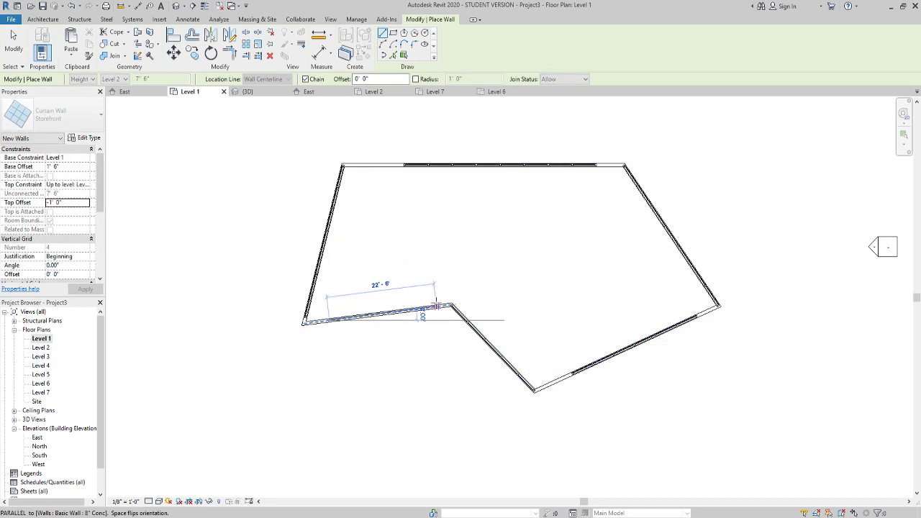
pyautogui.click(469, 315)
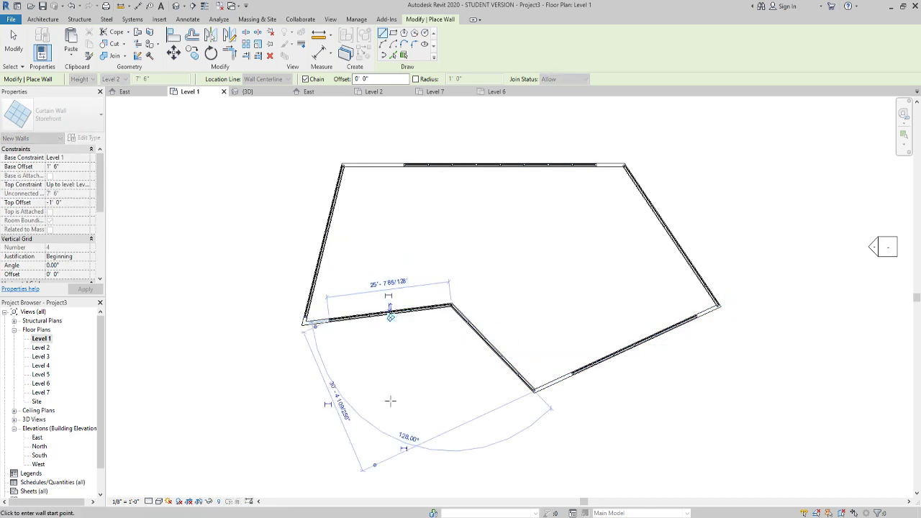
pyautogui.press('Escape')
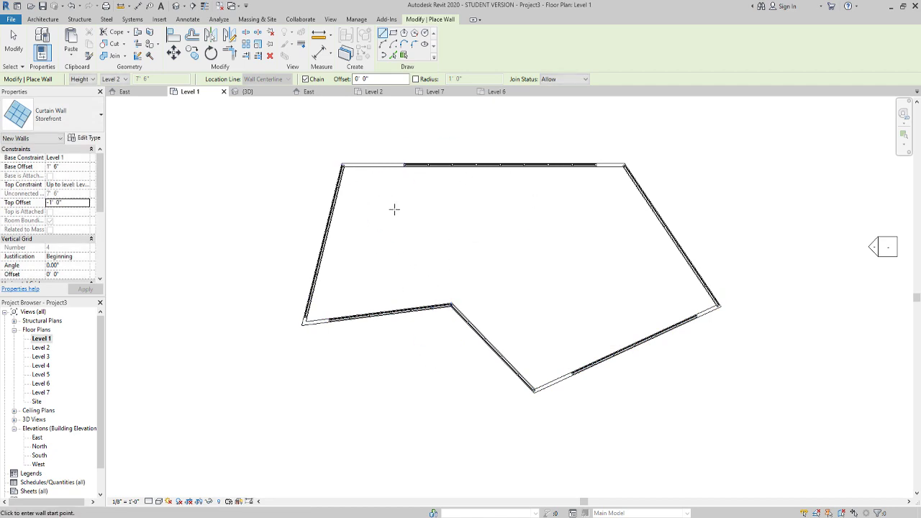
pyautogui.press('Escape')
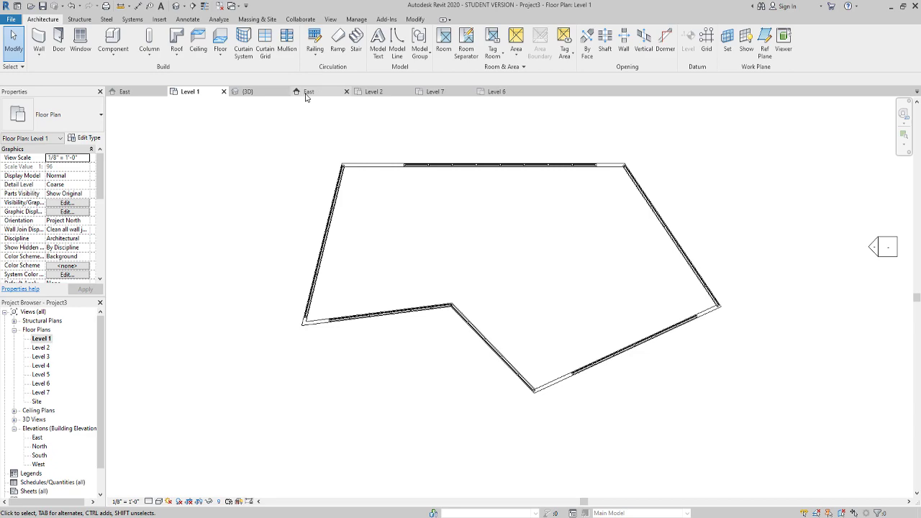
# Check the curtain walls in 3D, then select all storefront walls visible in the Level 1 plan.
pyautogui.click(175, 8)
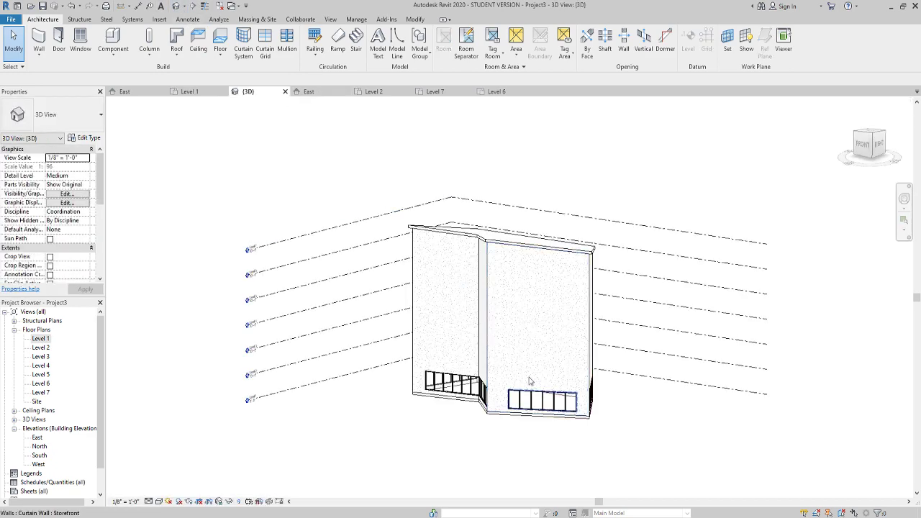
pyautogui.keyDown('shift'); pyautogui.moveTo(631, 384); pyautogui.dragTo(652, 425, button='middle'); pyautogui.keyUp('shift')
pyautogui.doubleClick(48, 340)
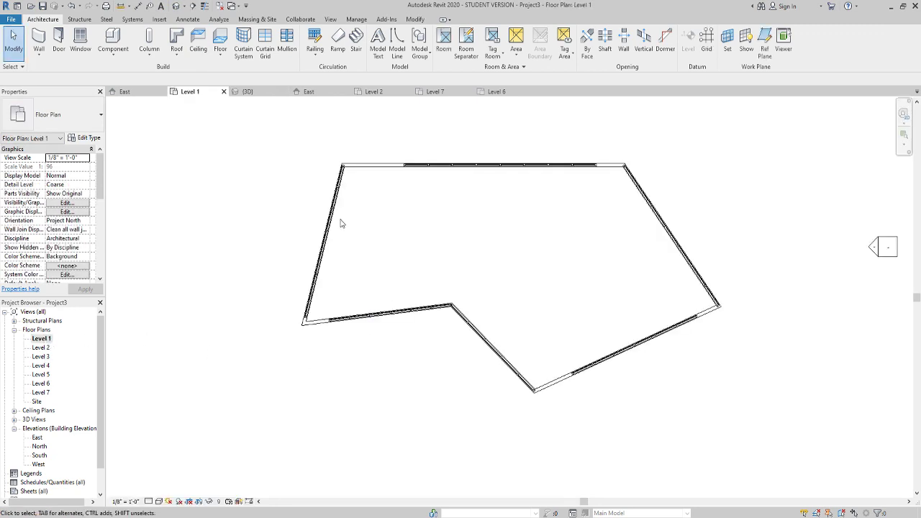
pyautogui.click(339, 182)
pyautogui.rightClick(352, 194)
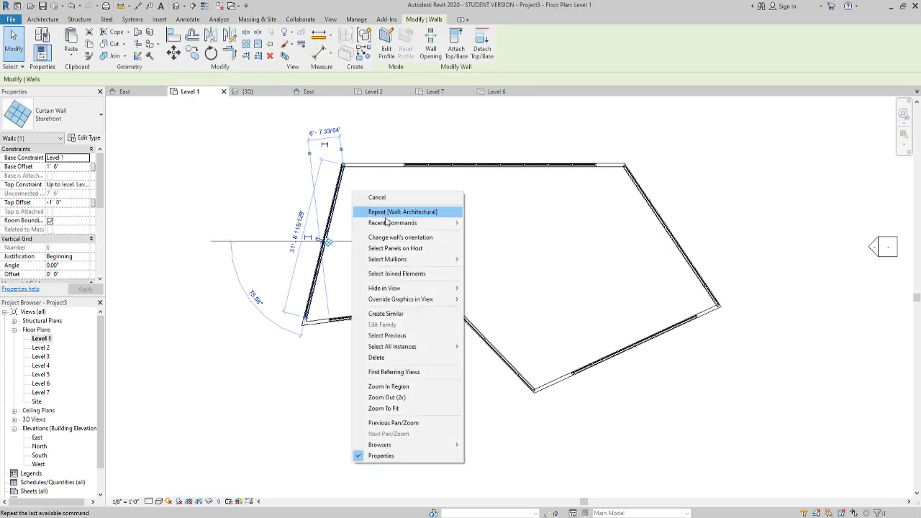
pyautogui.moveTo(434, 348)
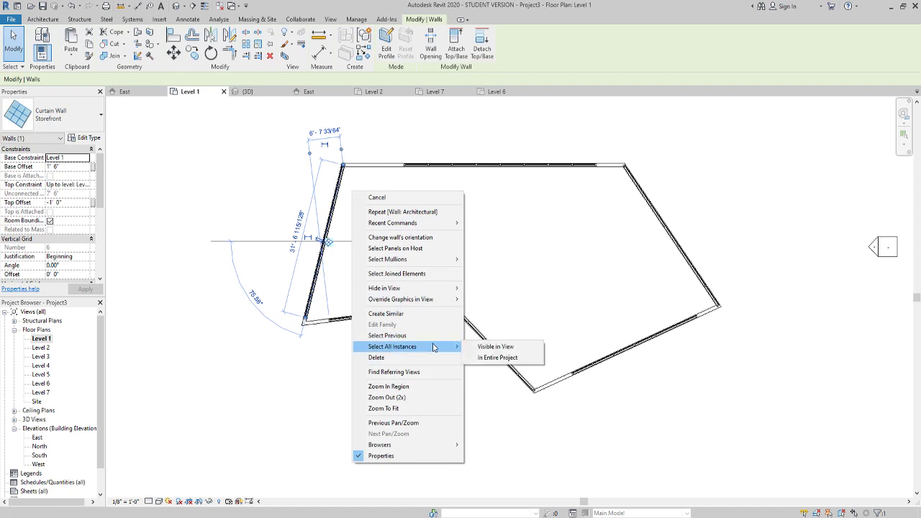
pyautogui.click(496, 347)
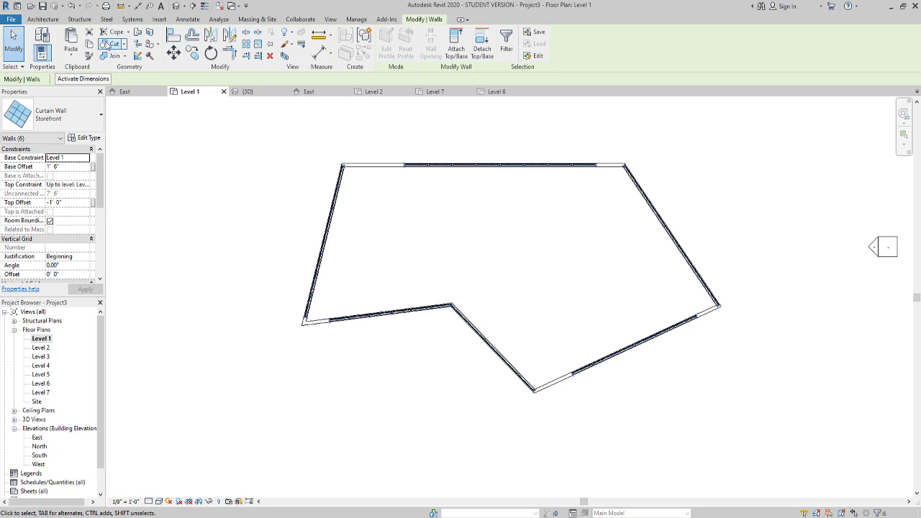
# Copy the six curtain walls and paste them aligned to Levels 2 through 6.
pyautogui.click(89, 44)
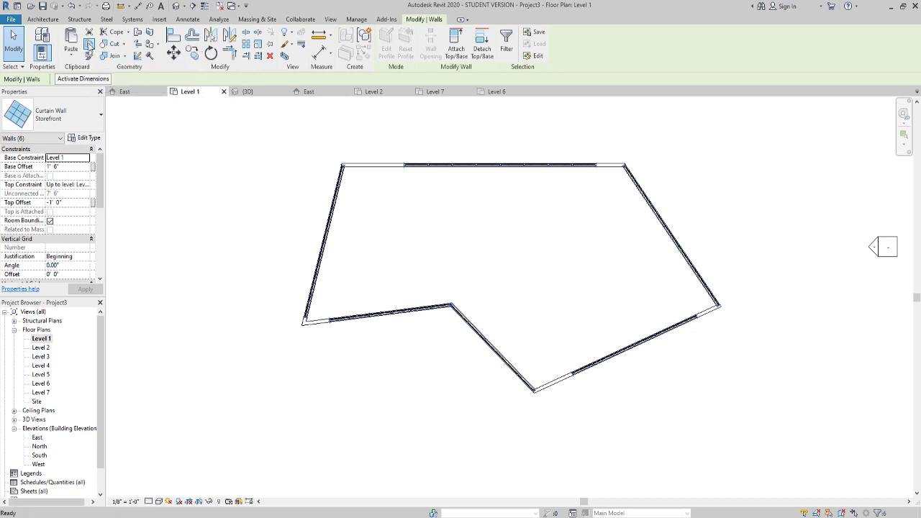
pyautogui.click(71, 58)
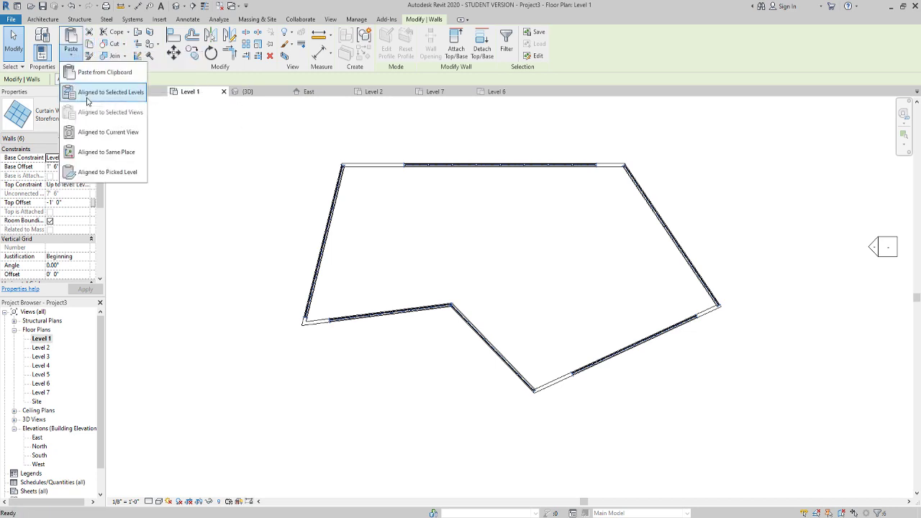
pyautogui.click(93, 94)
pyautogui.click(417, 204)
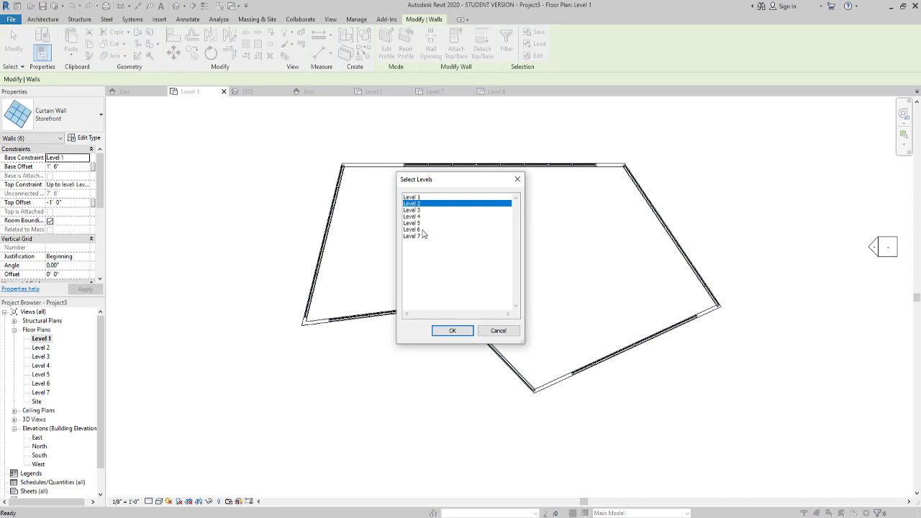
pyautogui.keyDown('shift'); pyautogui.click(417, 231); pyautogui.keyUp('shift')
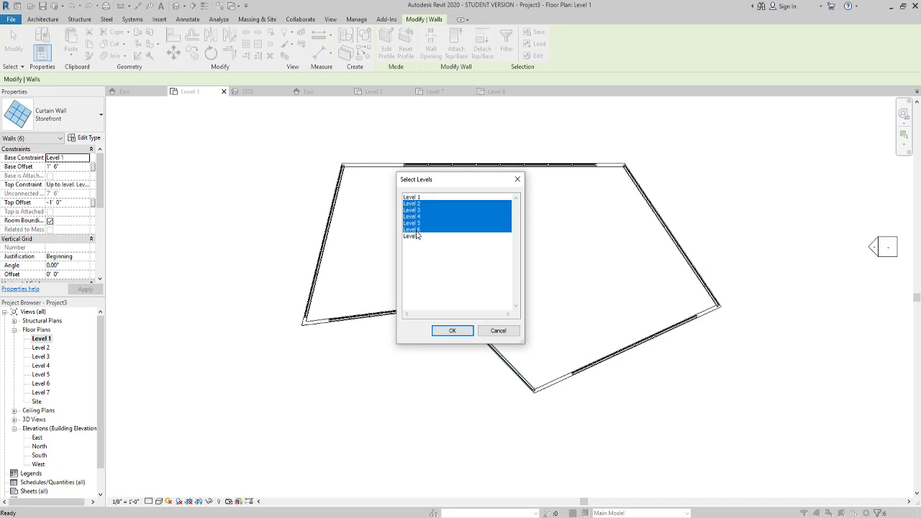
pyautogui.click(452, 331)
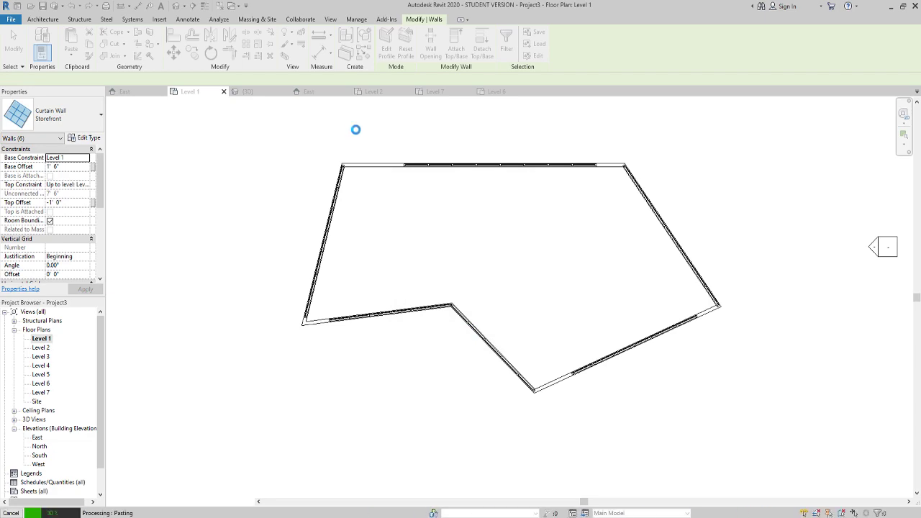
# Switch to 3D, clear the selection and orbit to review glazing on every floor.
pyautogui.hotkey('ctrl', 'Tab')
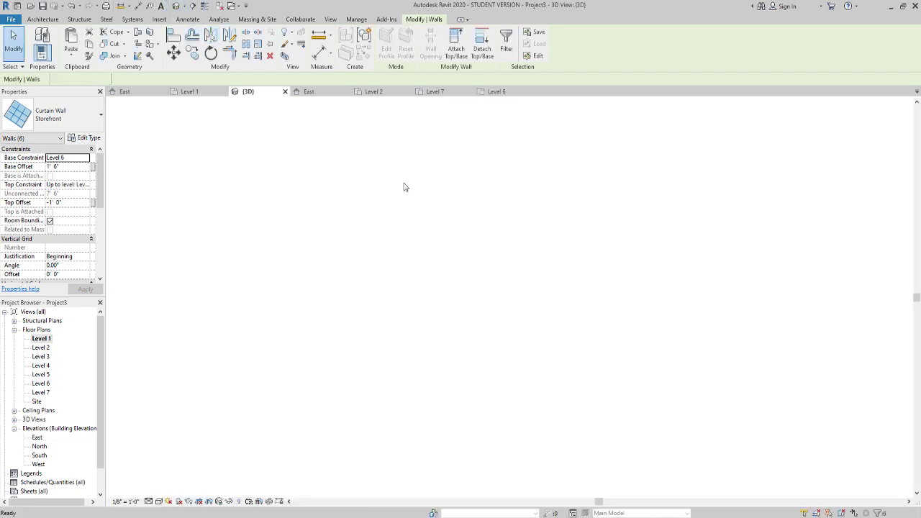
pyautogui.press('Escape')
pyautogui.keyDown('shift'); pyautogui.moveTo(404, 187); pyautogui.dragTo(687, 379, button='middle'); pyautogui.keyUp('shift')
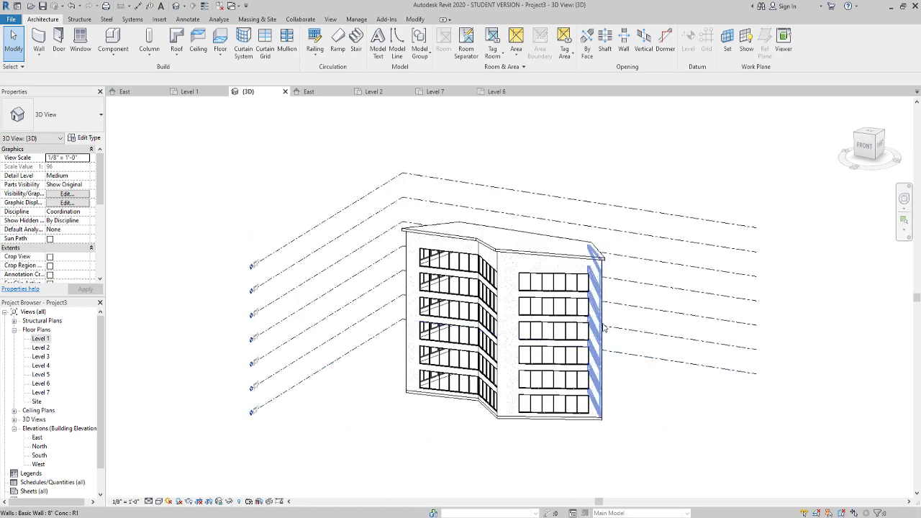
# Set the 3D view's visual style to Shaded.
pyautogui.keyDown('shift'); pyautogui.moveTo(605, 328); pyautogui.dragTo(486, 367, button='middle'); pyautogui.keyUp('shift')
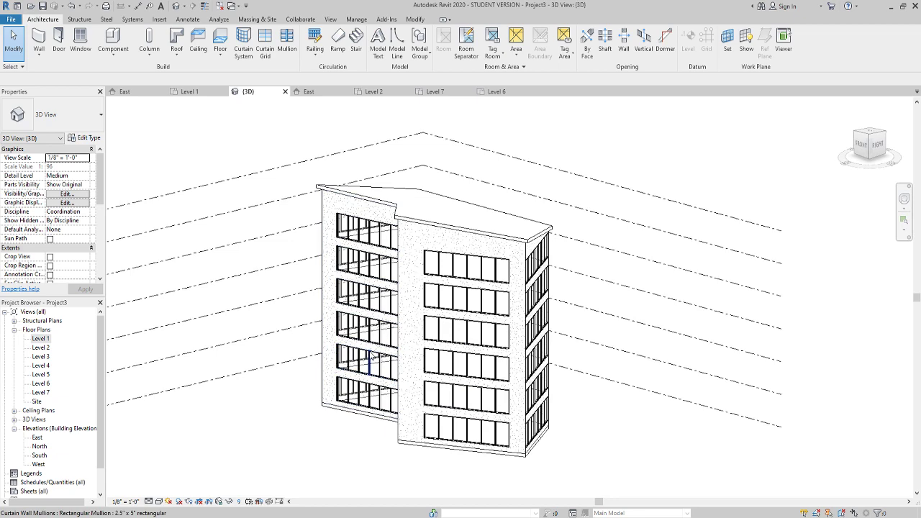
pyautogui.click(158, 501)
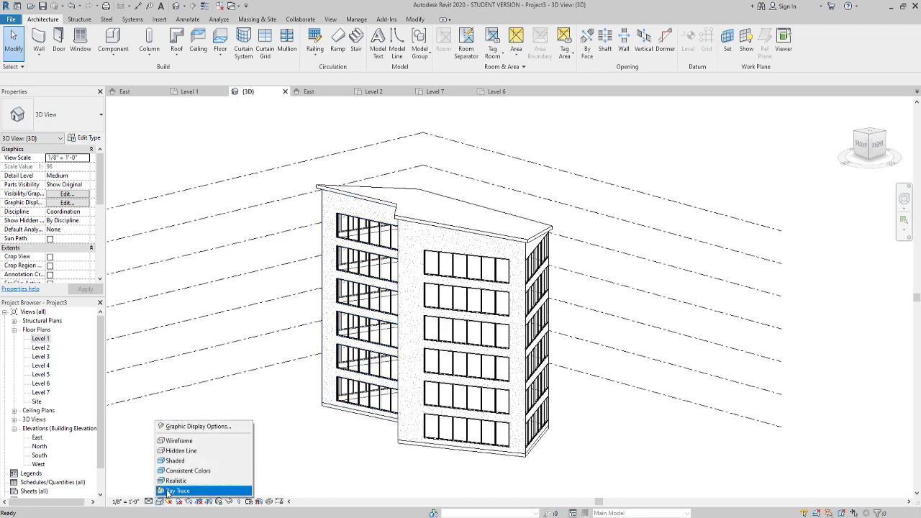
pyautogui.click(176, 460)
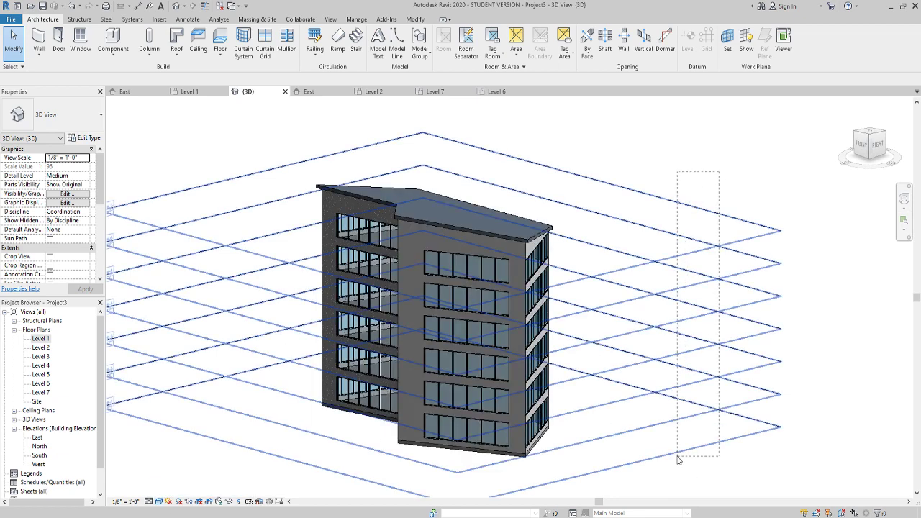
# Hide all seven level planes in the 3D view and orbit to a final angle.
pyautogui.click(724, 233)
pyautogui.rightClick(725, 232)
pyautogui.moveTo(792, 276)
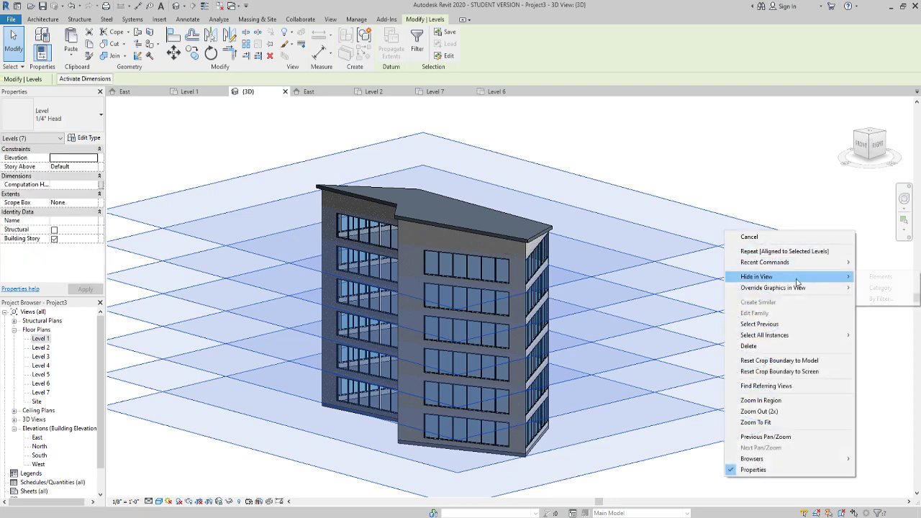
pyautogui.click(879, 280)
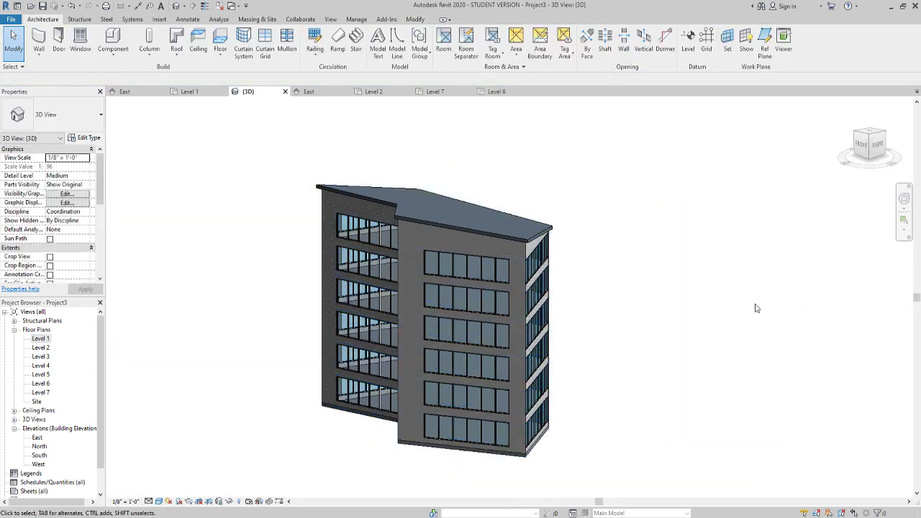
pyautogui.moveTo(597, 390); pyautogui.dragTo(628, 383, button='middle')
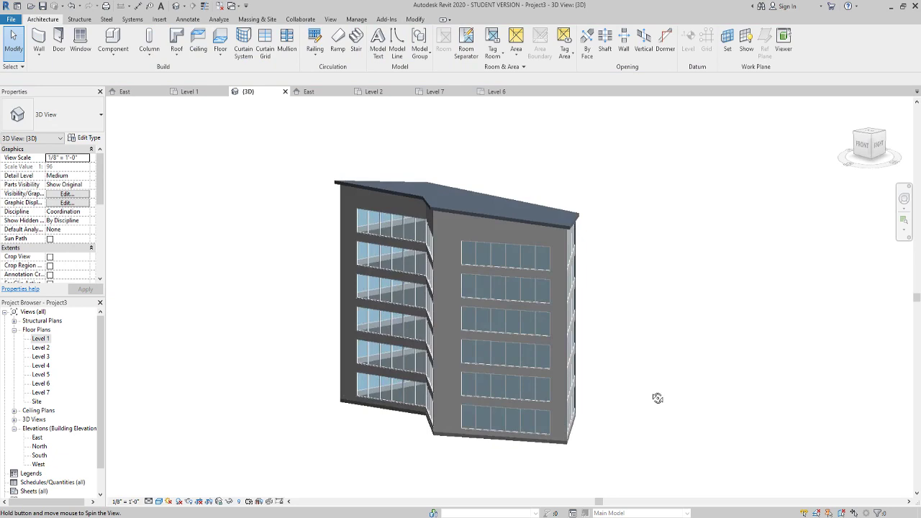
pyautogui.keyDown('shift'); pyautogui.moveTo(658, 398); pyautogui.dragTo(702, 345, button='middle'); pyautogui.keyUp('shift')
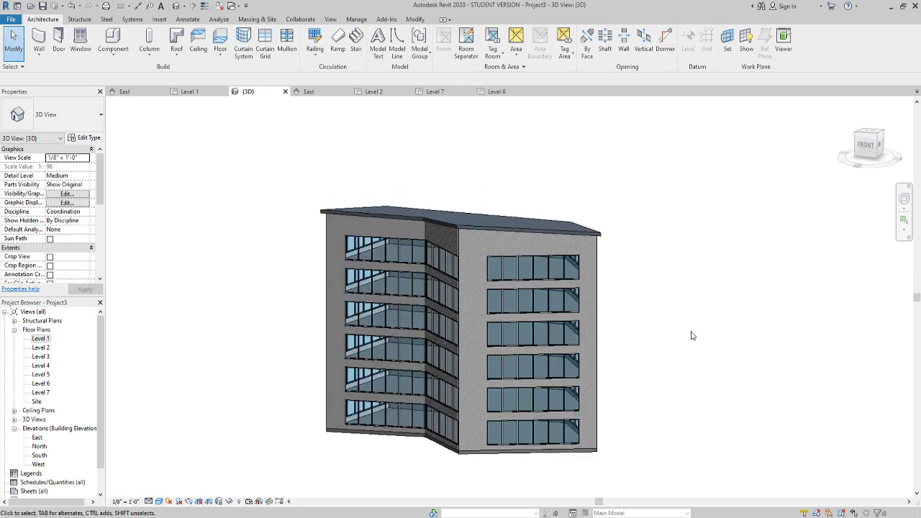